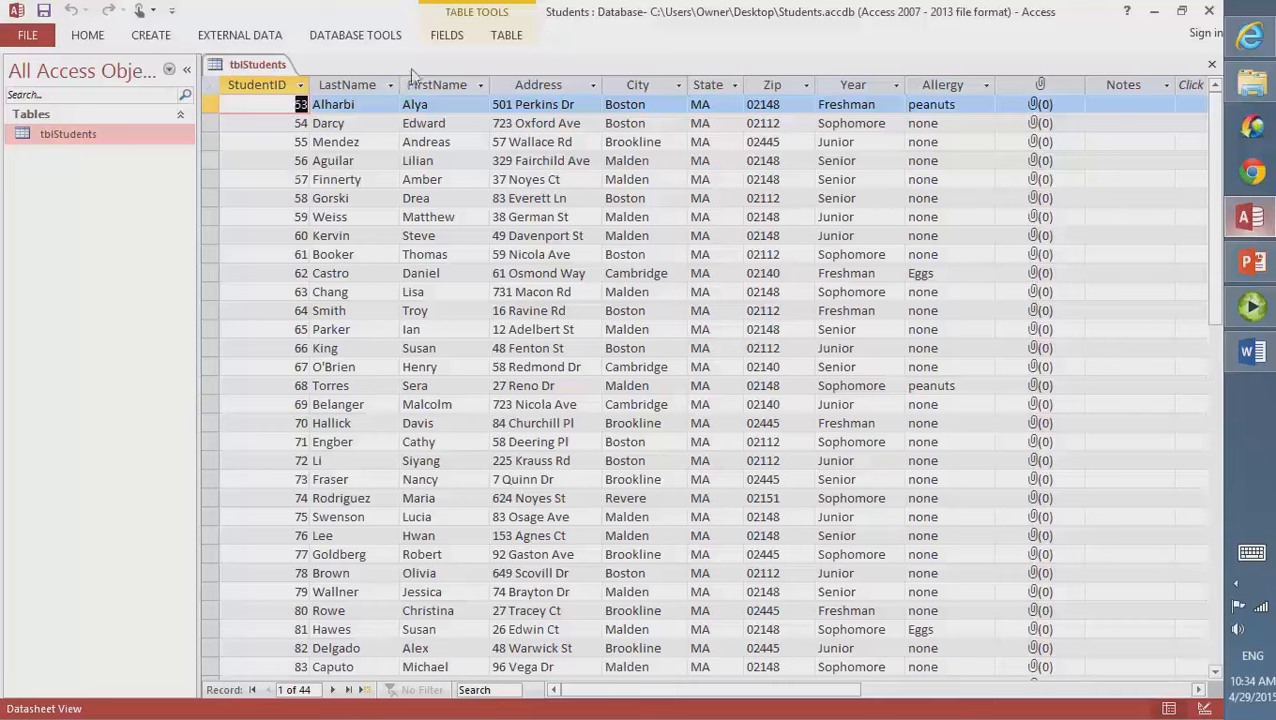
Create a new query in Query Design without adding any table and switch it to a Data Definition query
click(151, 36)
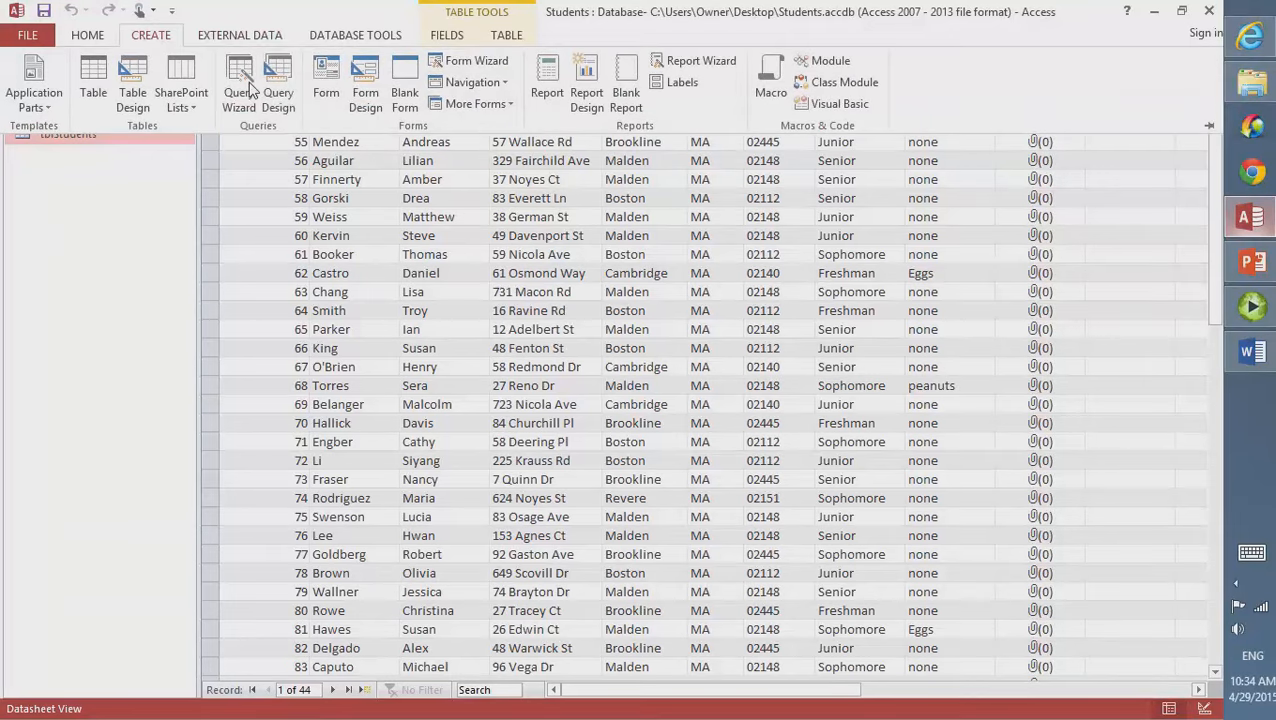
click(279, 100)
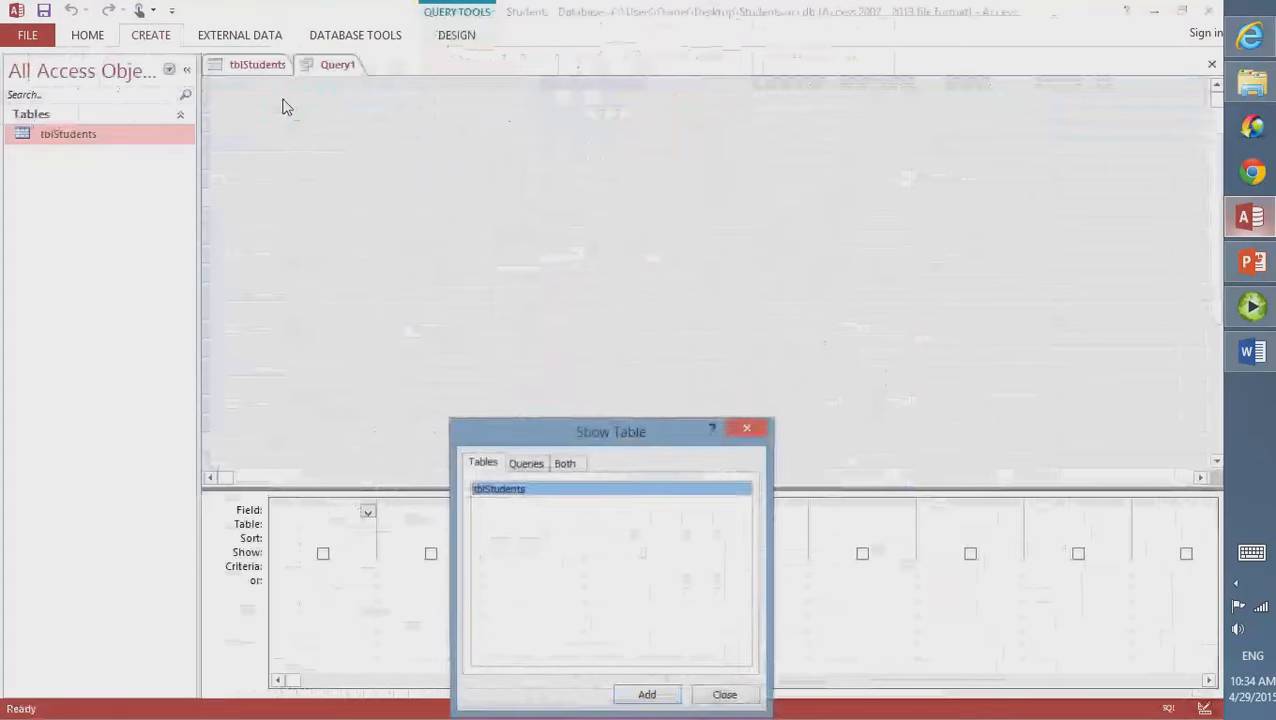
drag(567, 432, 564, 222)
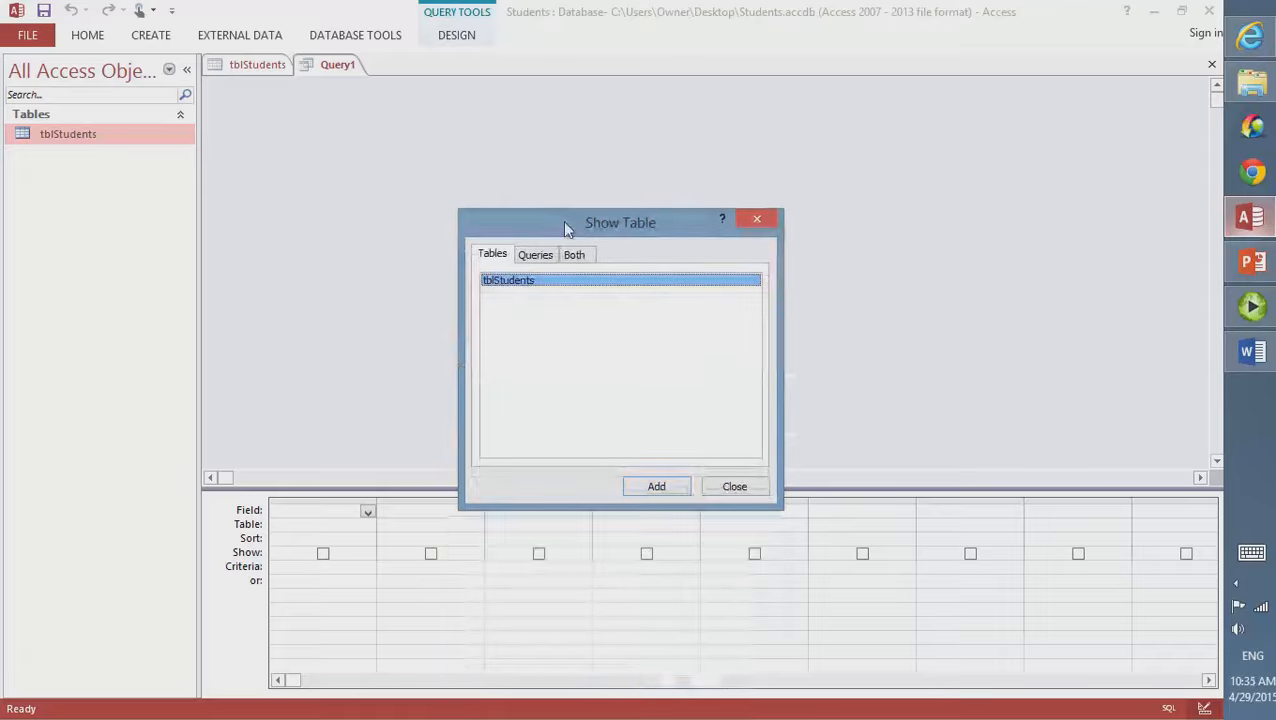
click(735, 487)
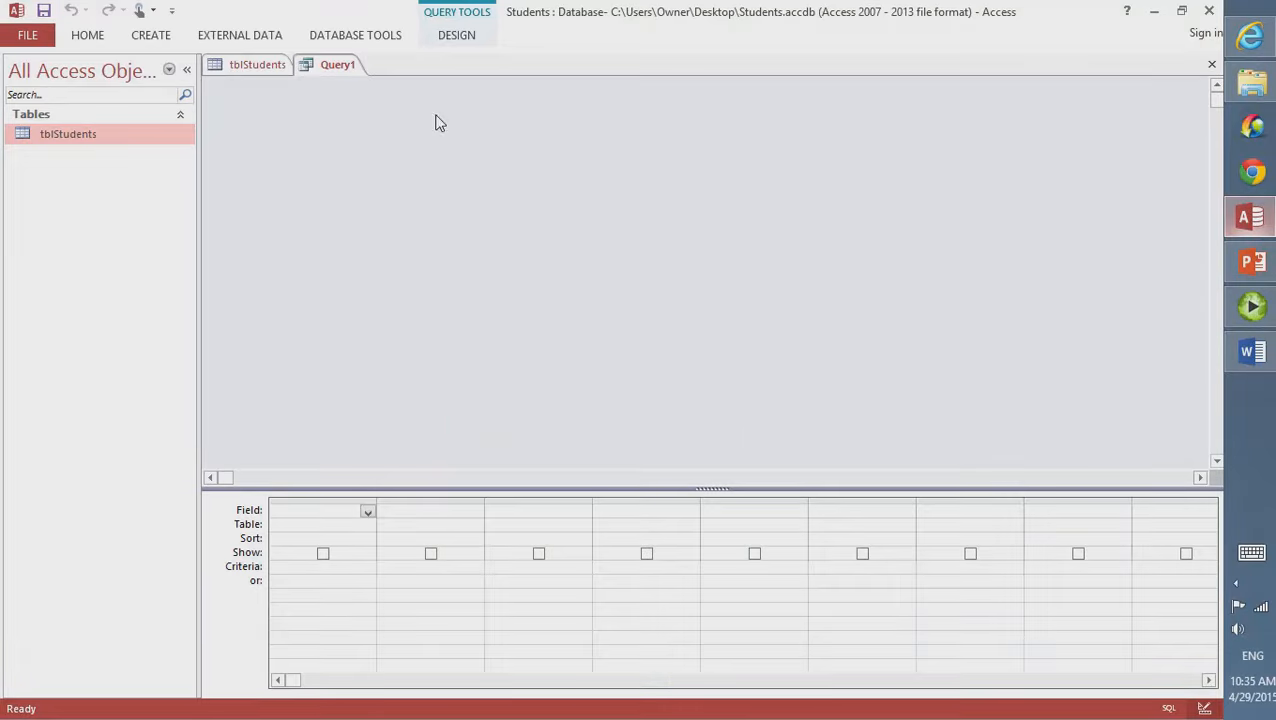
click(456, 40)
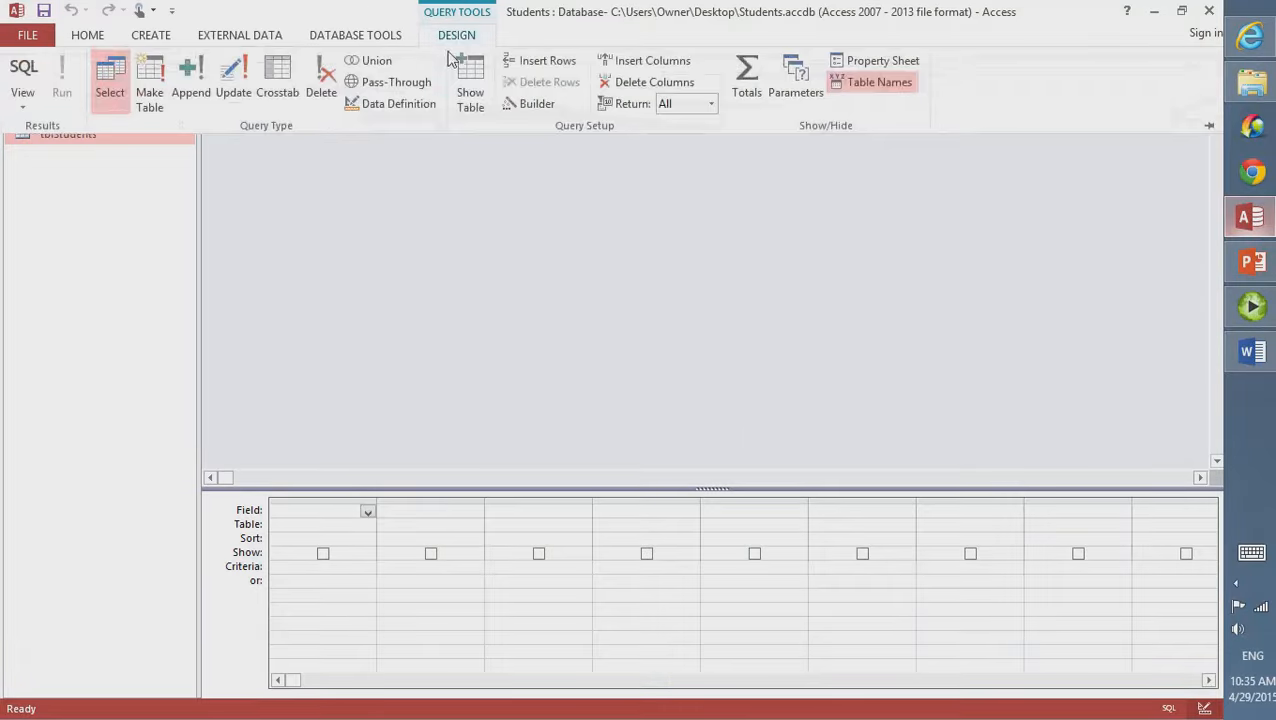
click(420, 108)
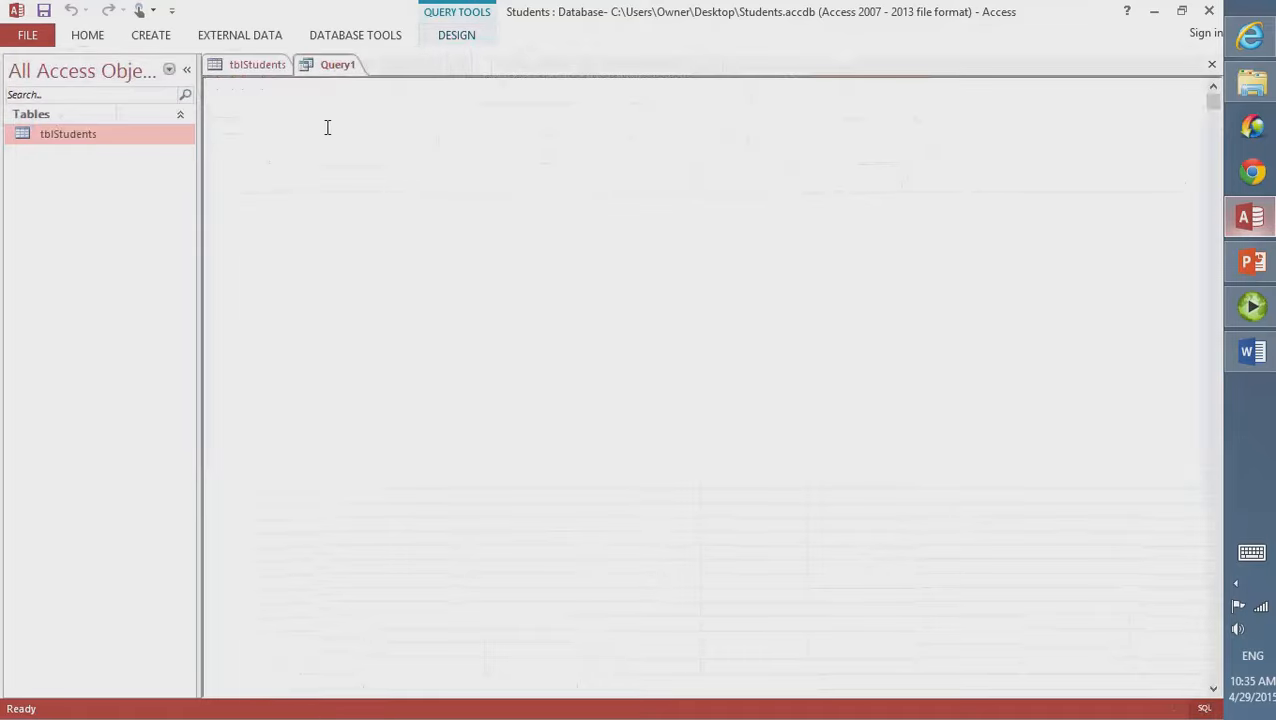
Check the field names in tblStudents and write the clause SELECT FirstName,LastName,Year in the new query
key(Caps_Lock)
click(263, 67)
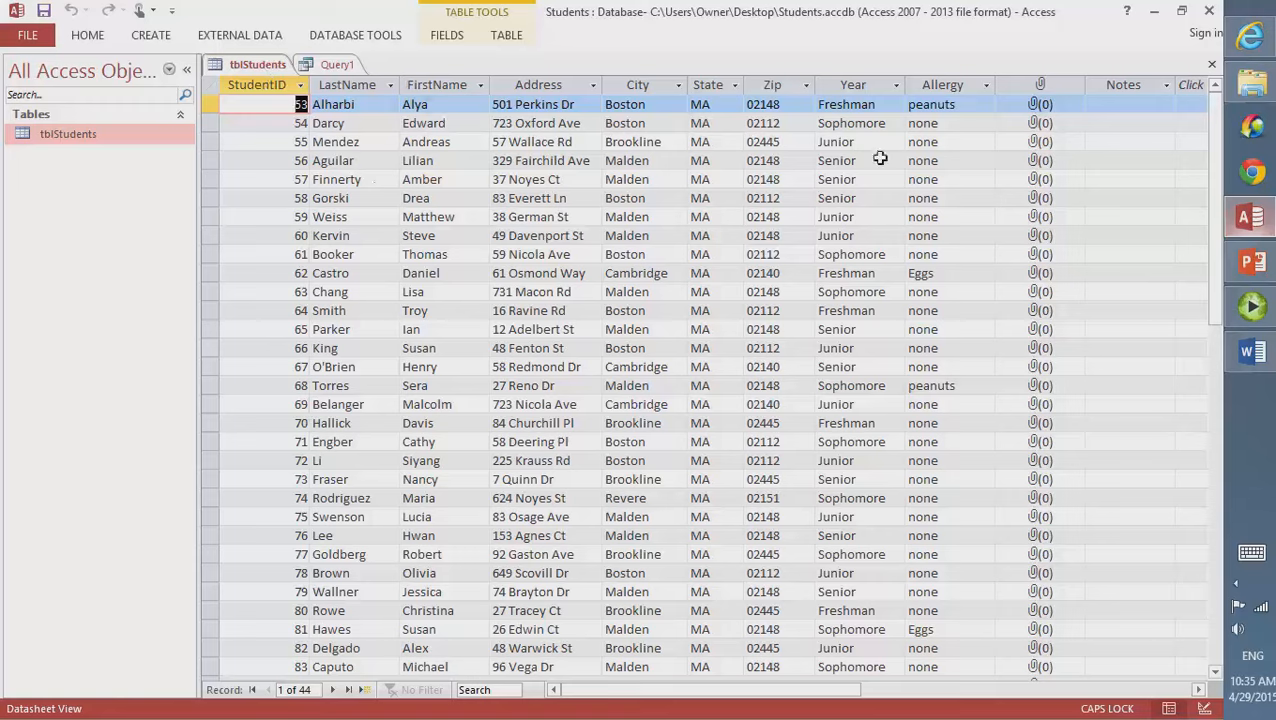
click(330, 65)
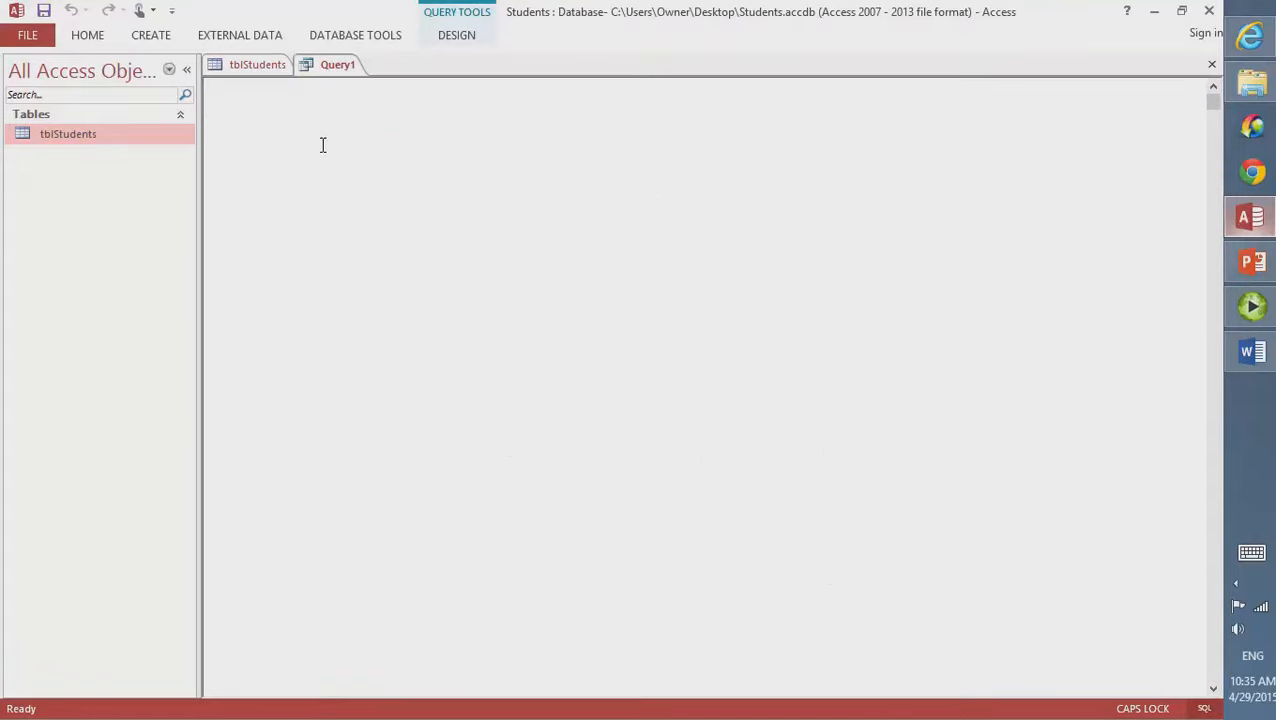
text(SELECT)
text(FIRST)
key(BackSpace)
key(BackSpace)
key(BackSpace)
key(BackSpace)
key(BackSpace)
key(Caps_Lock)
text(First)
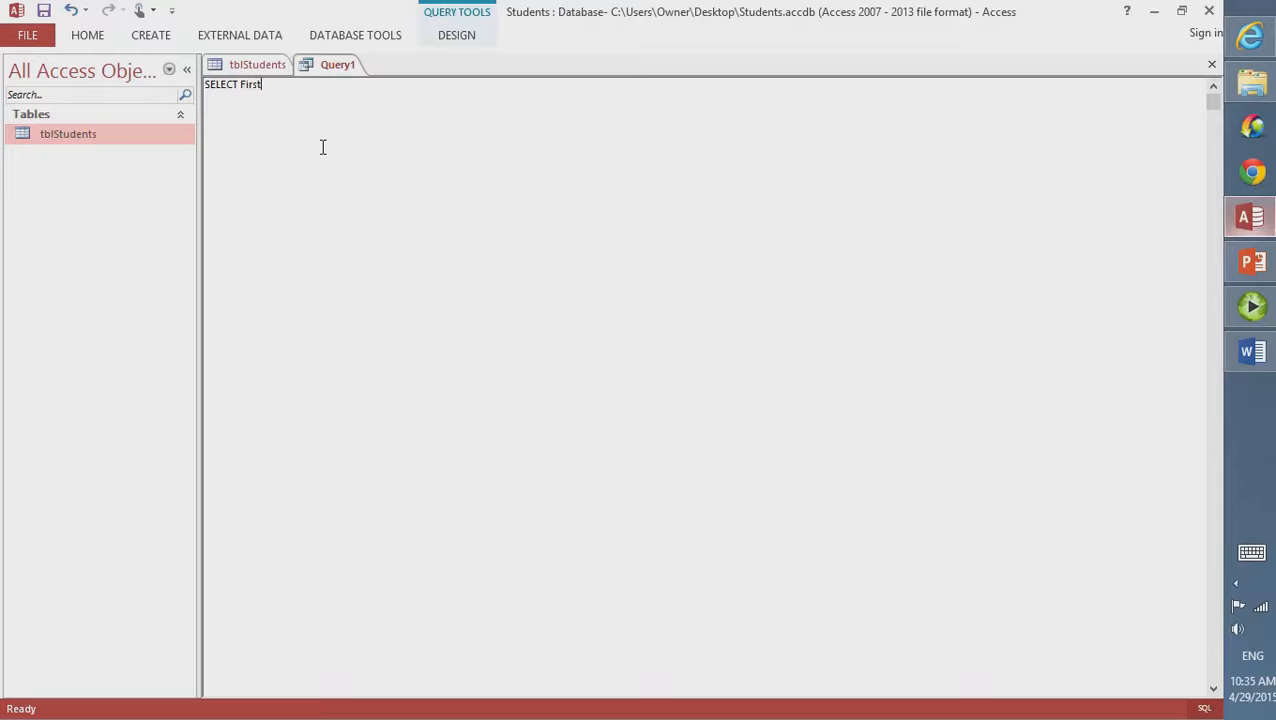
key(Caps_Lock)
text(N)
key(Caps_Lock)
text(ame,)
key(Caps_Lock)
text(L)
key(Caps_Lock)
text(ast)
key(Caps_Lock)
text(N)
key(Caps_Lock)
text(ame,)
key(Caps_Lock)
text(Y)
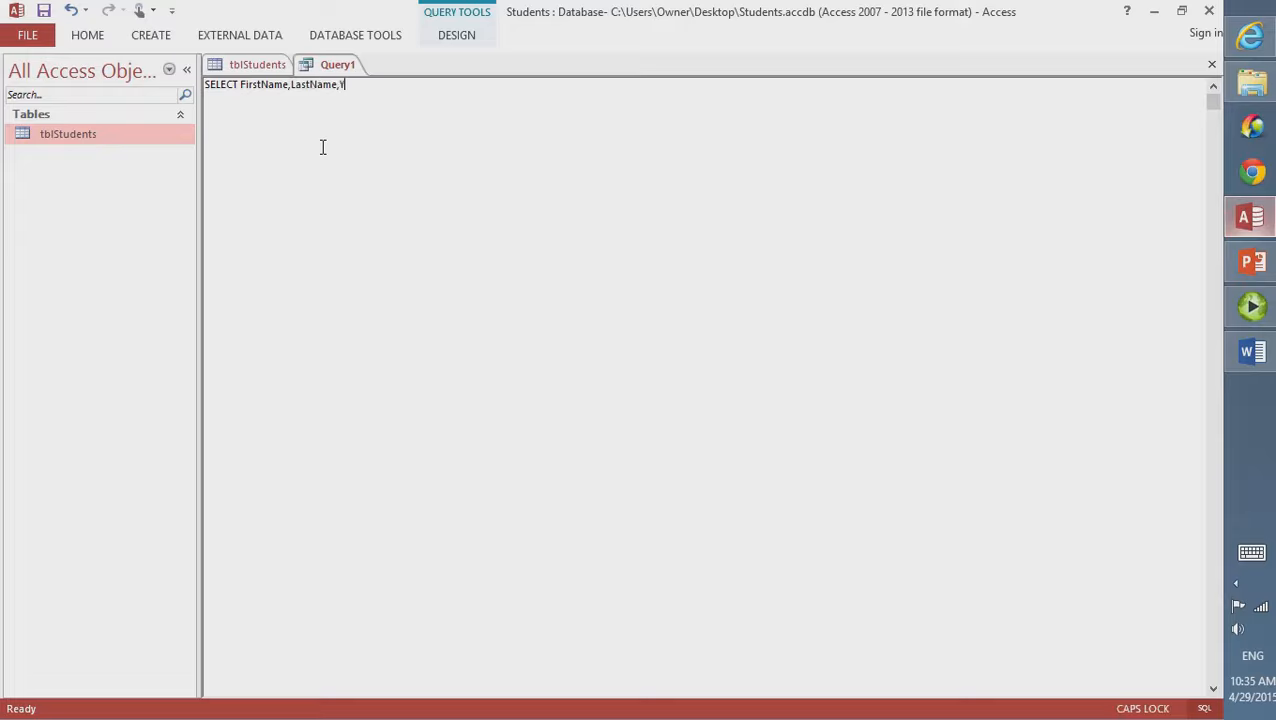
key(Caps_Lock)
text(ear)
Add From tblStudents; on a second line of the SQL statement and run the query
key(Caps_Lock)
text(F)
key(Caps_Lock)
text(rom)
text(tbl)
key(Caps_Lock)
text(S)
key(Caps_Lock)
text(tu)
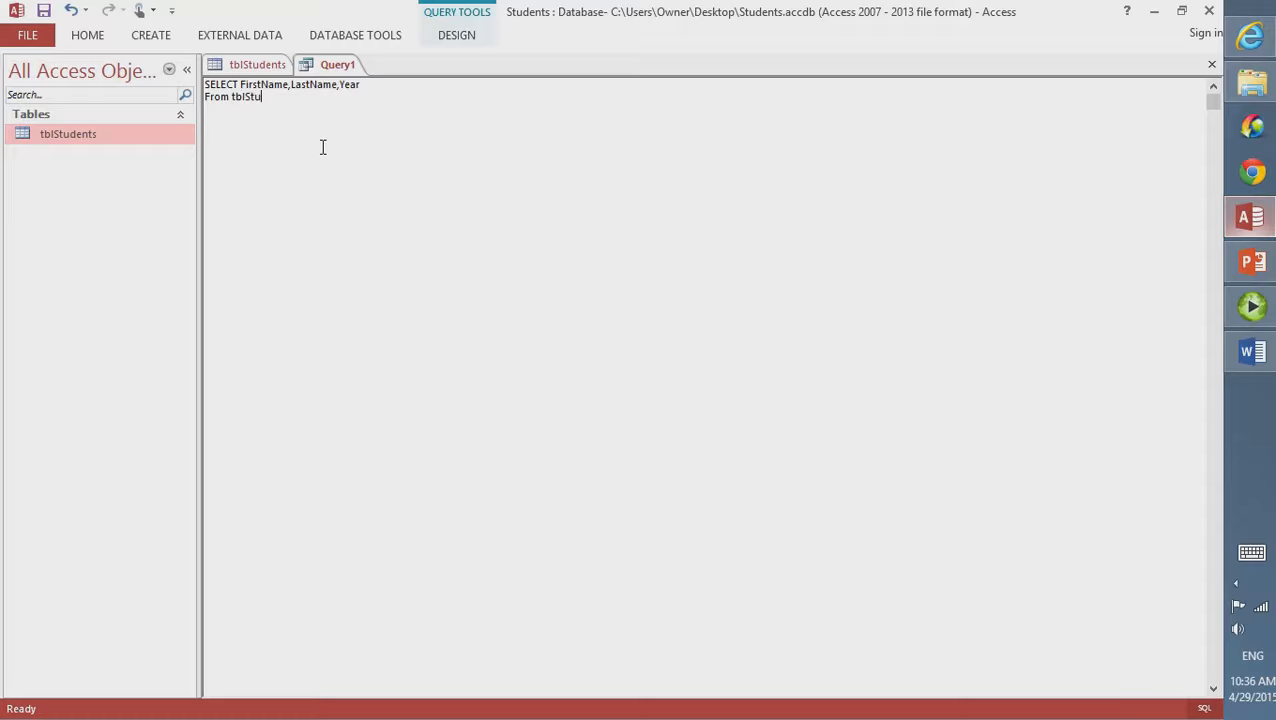
text(dents;)
click(447, 35)
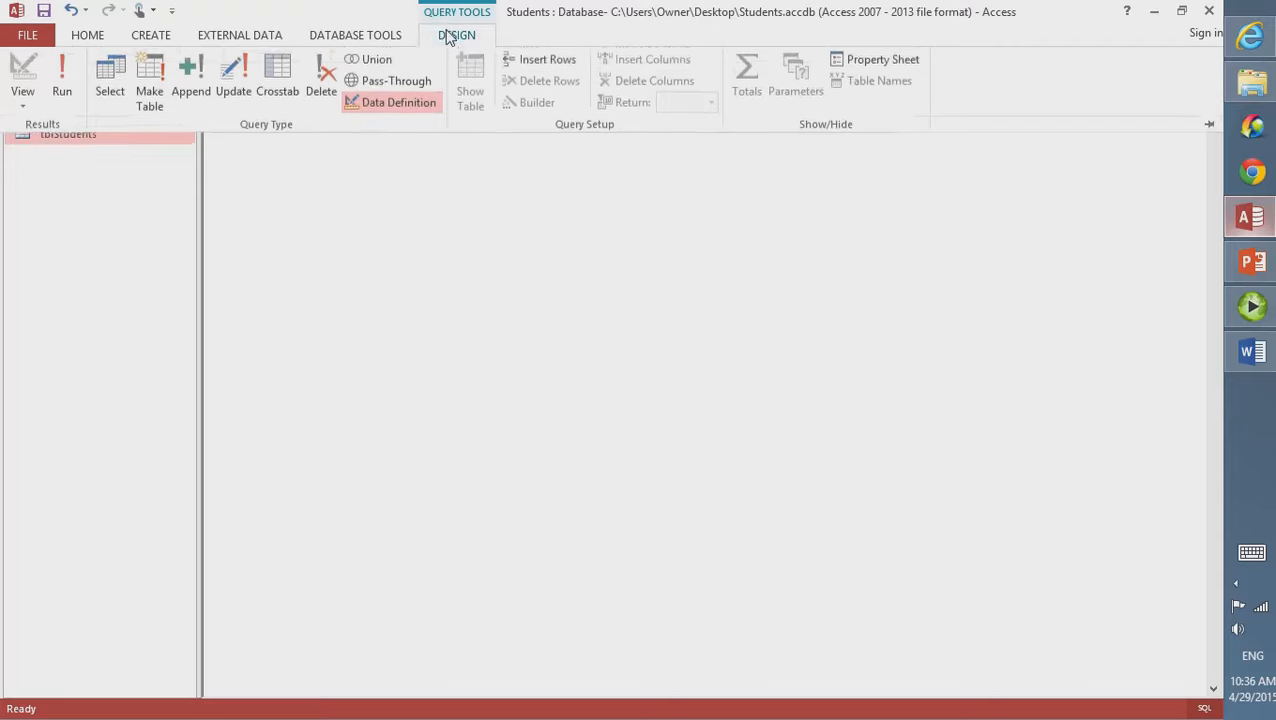
click(62, 85)
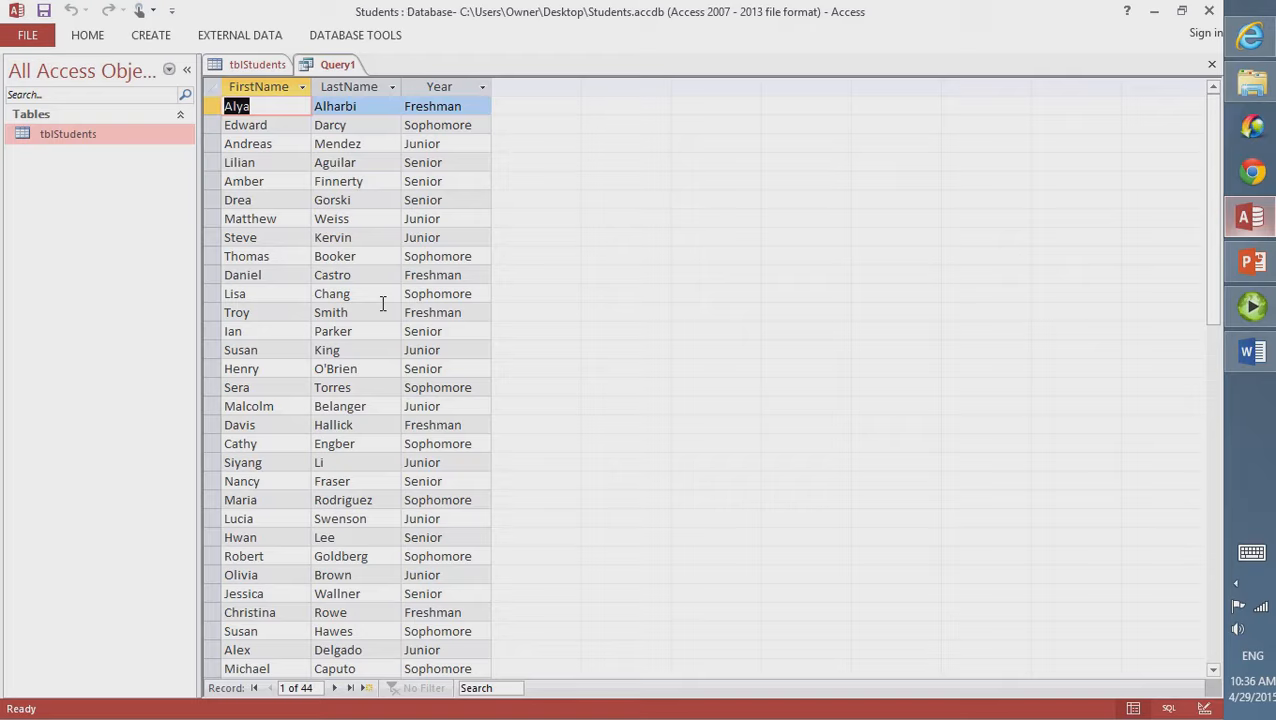
Save the query under the name sql Students and close it
click(335, 66)
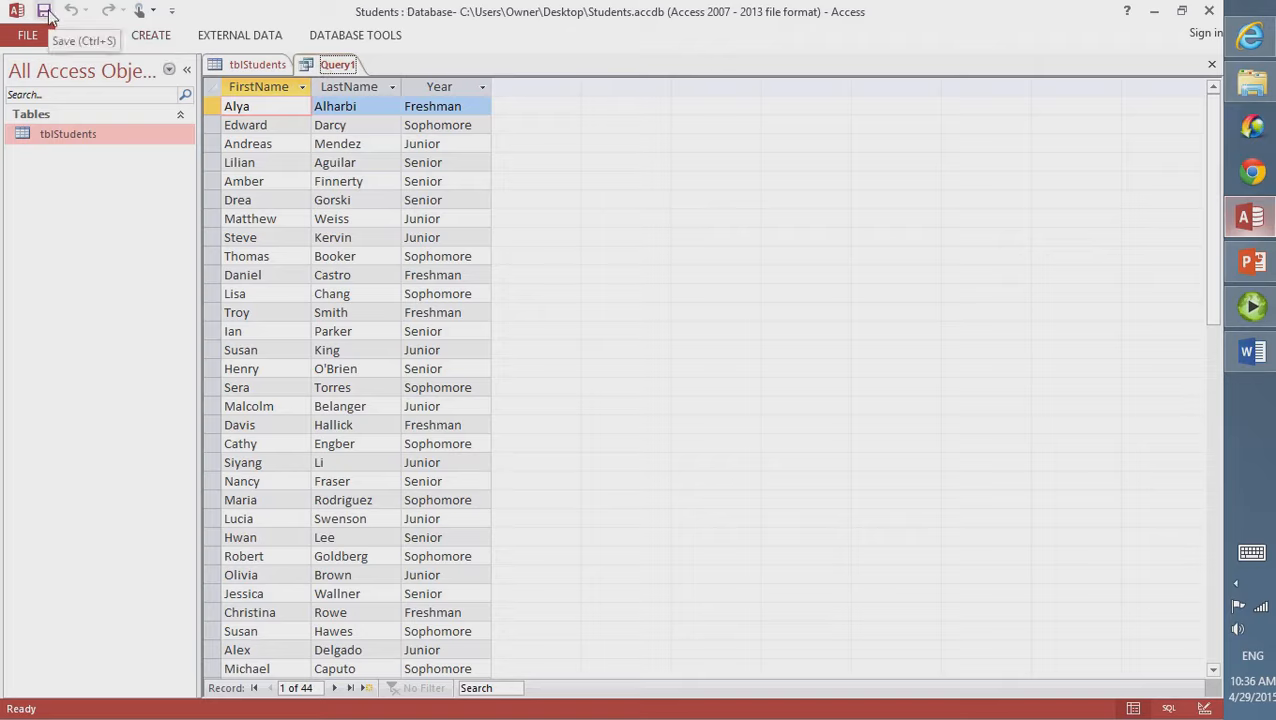
click(44, 12)
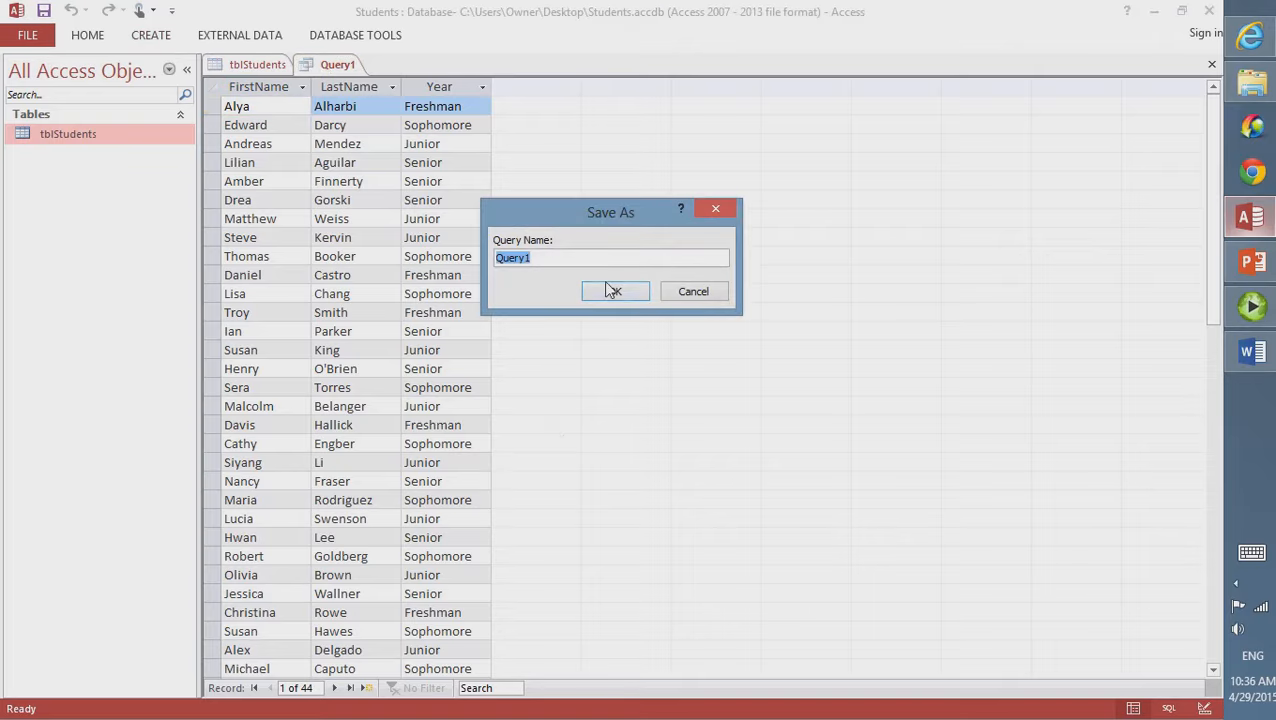
key(Caps_Lock)
text(S)
key(Caps_Lock)
text(t)
key(BackSpace)
text(sql)
key(Caps_Lock)
text(S)
key(Caps_Lock)
text(tudents)
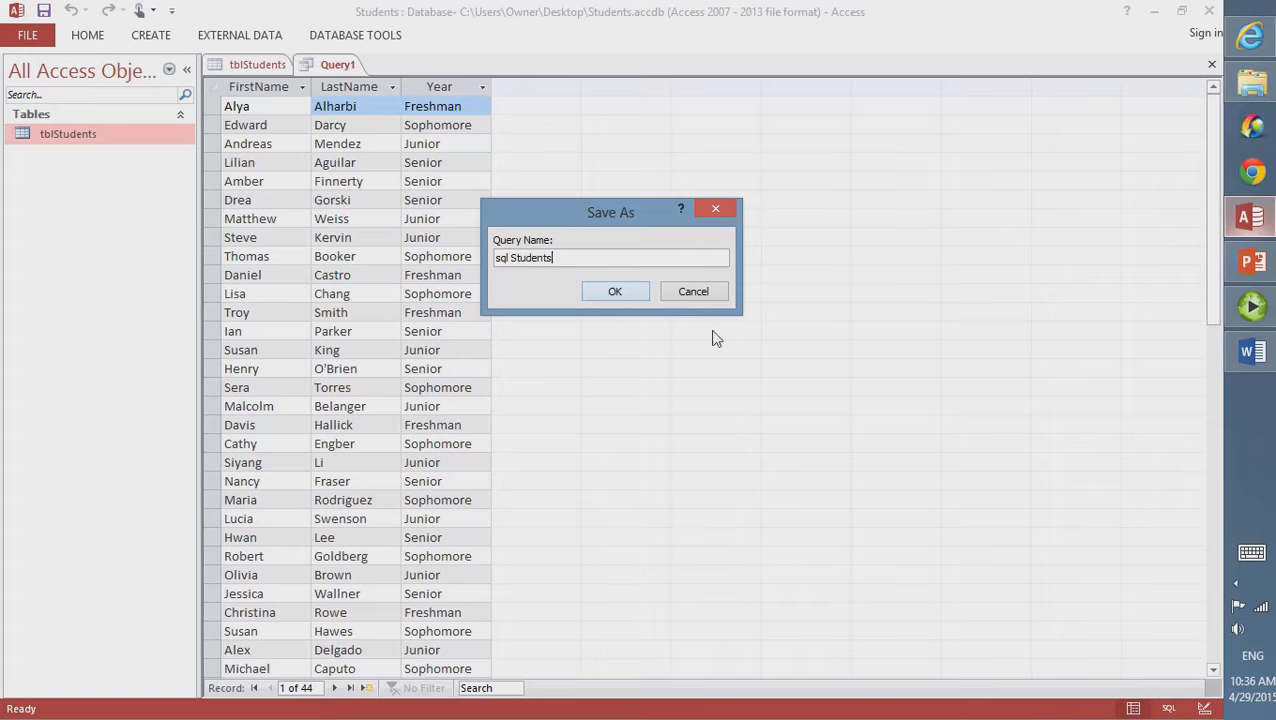
click(612, 291)
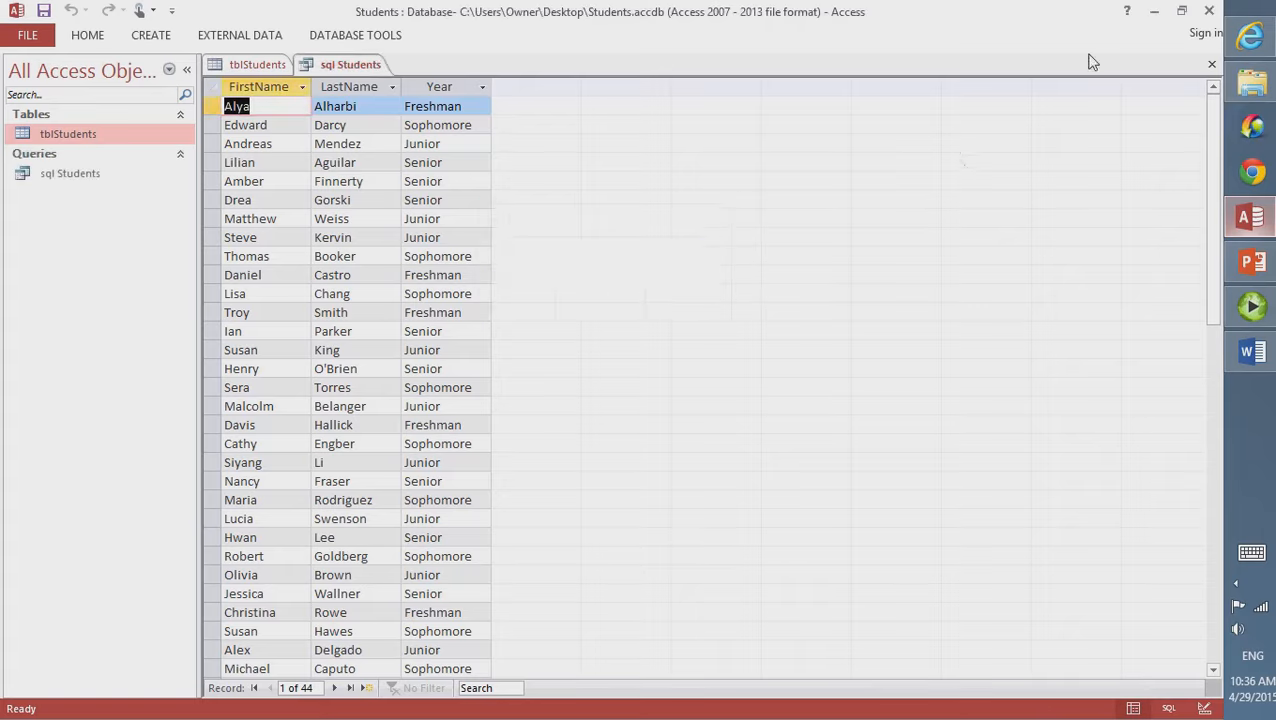
click(1212, 64)
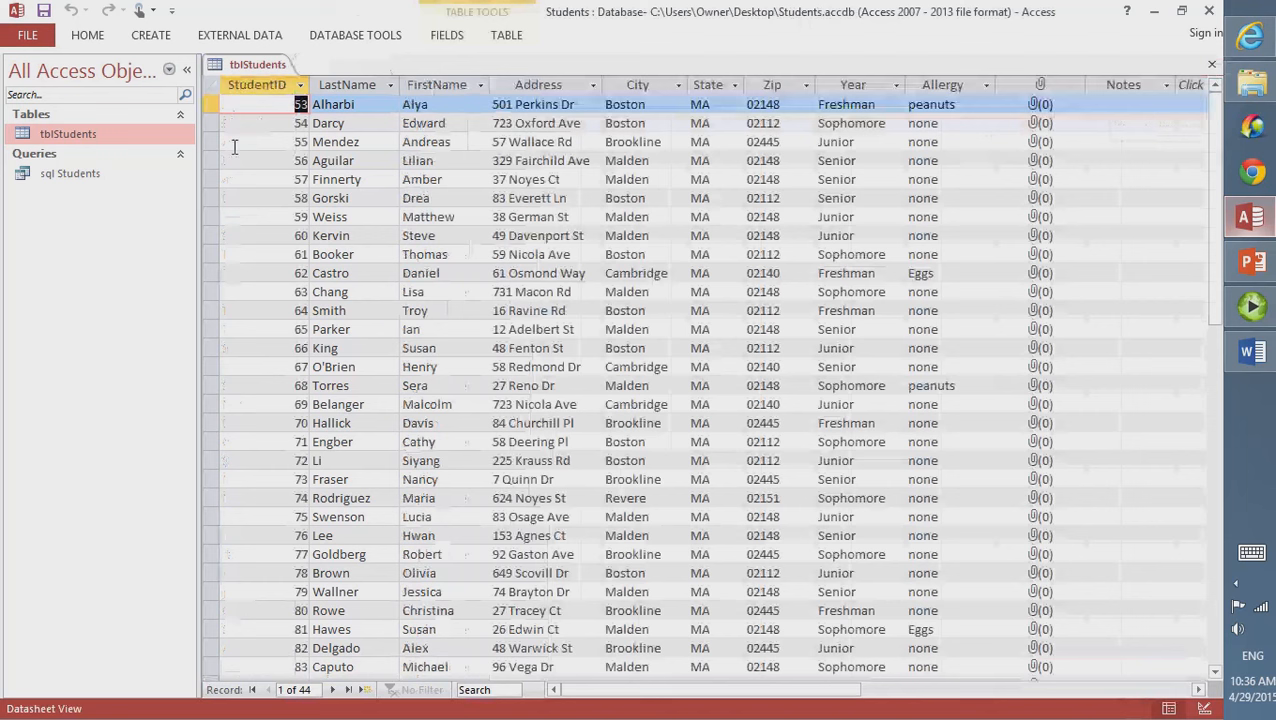
Open the saved sql Students query in Design View to review its SQL statement
click(88, 175)
right_click(91, 177)
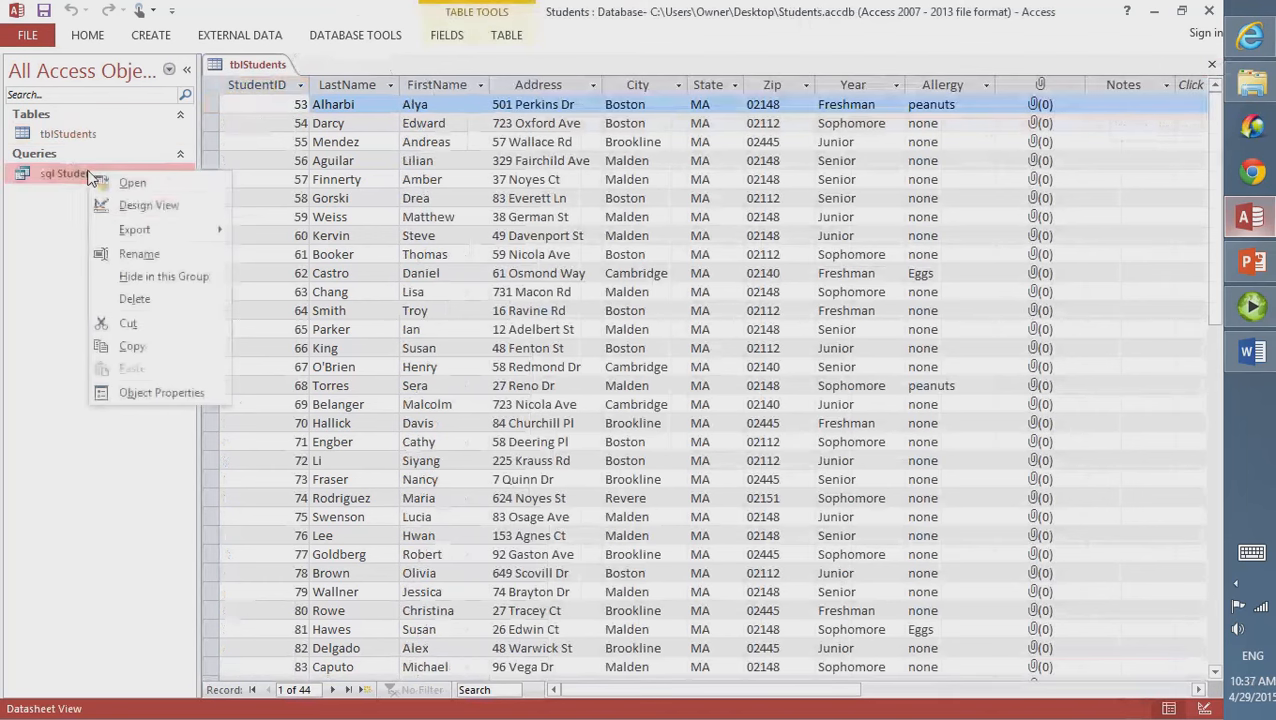
click(148, 205)
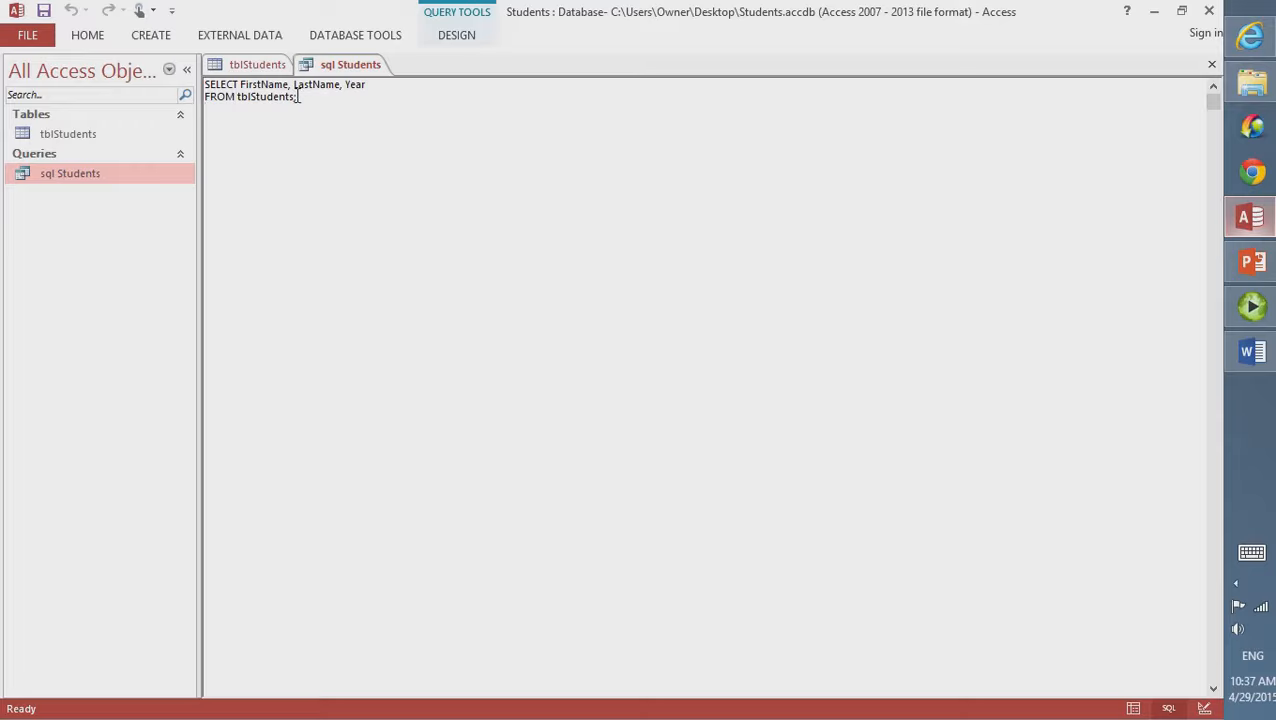
Join the FROM line onto the SELECT line and close the query, discarding the change
click(211, 101)
key(BackSpace)
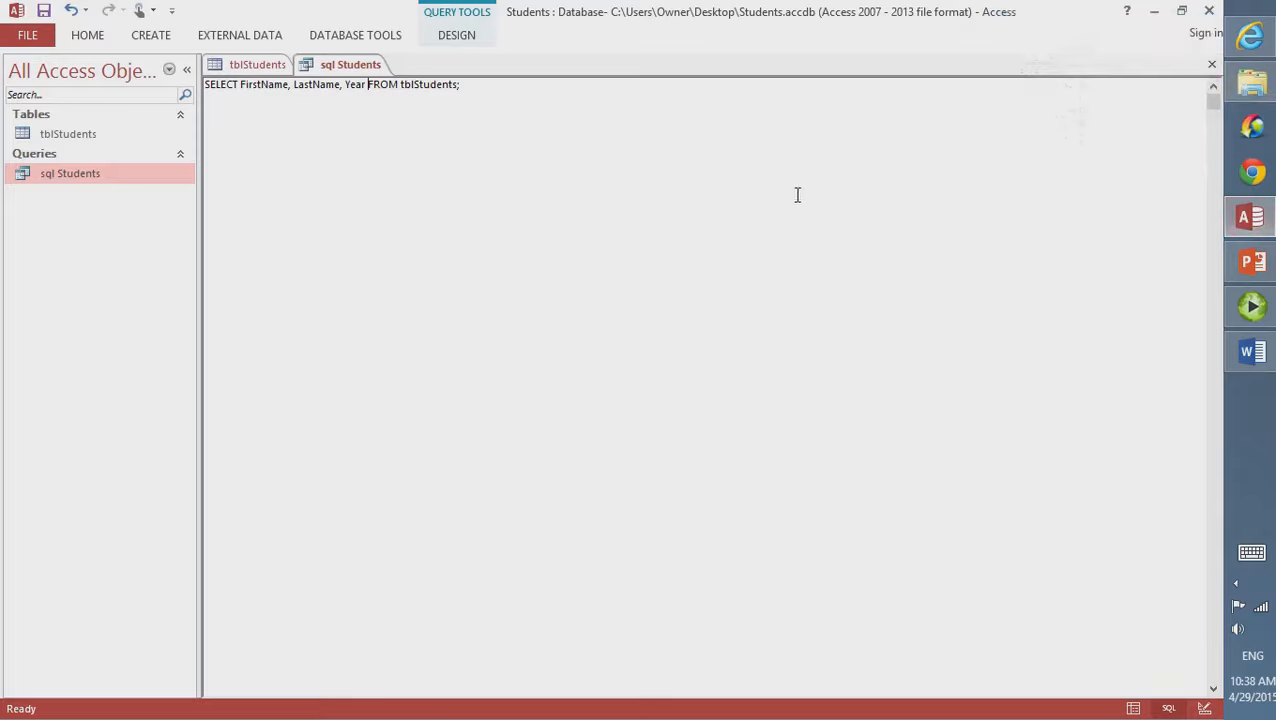
click(1210, 65)
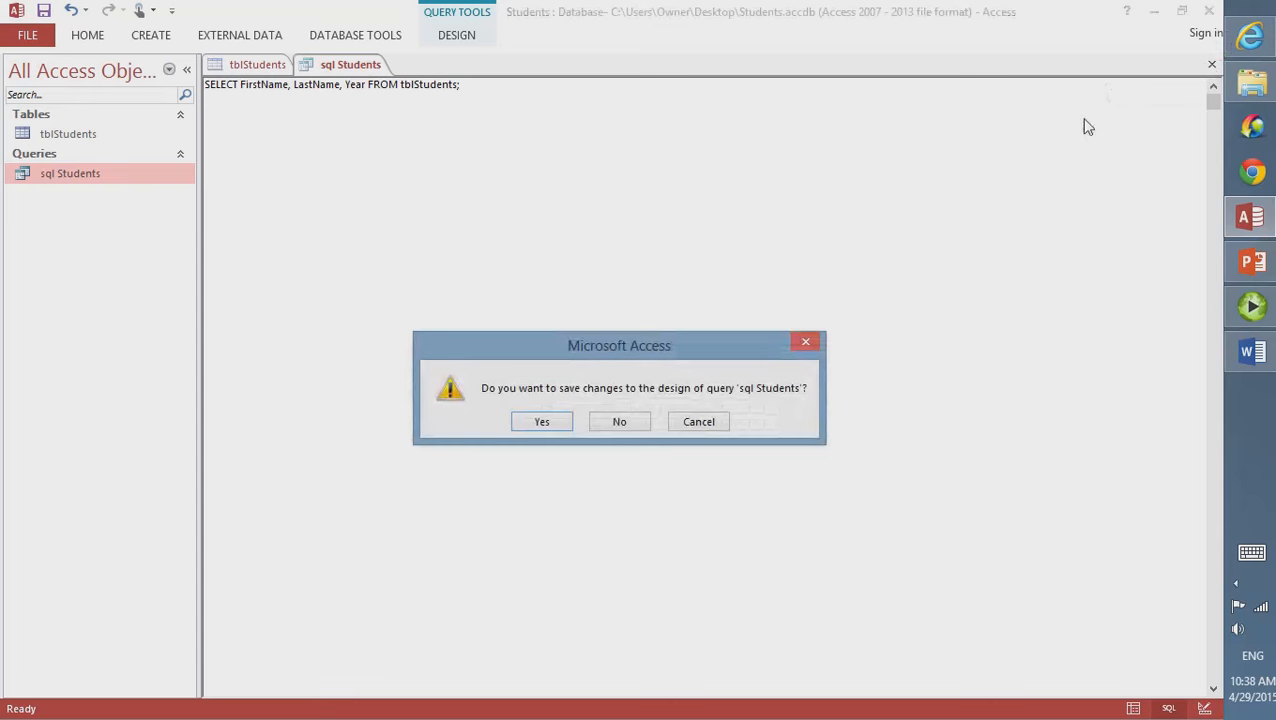
click(613, 428)
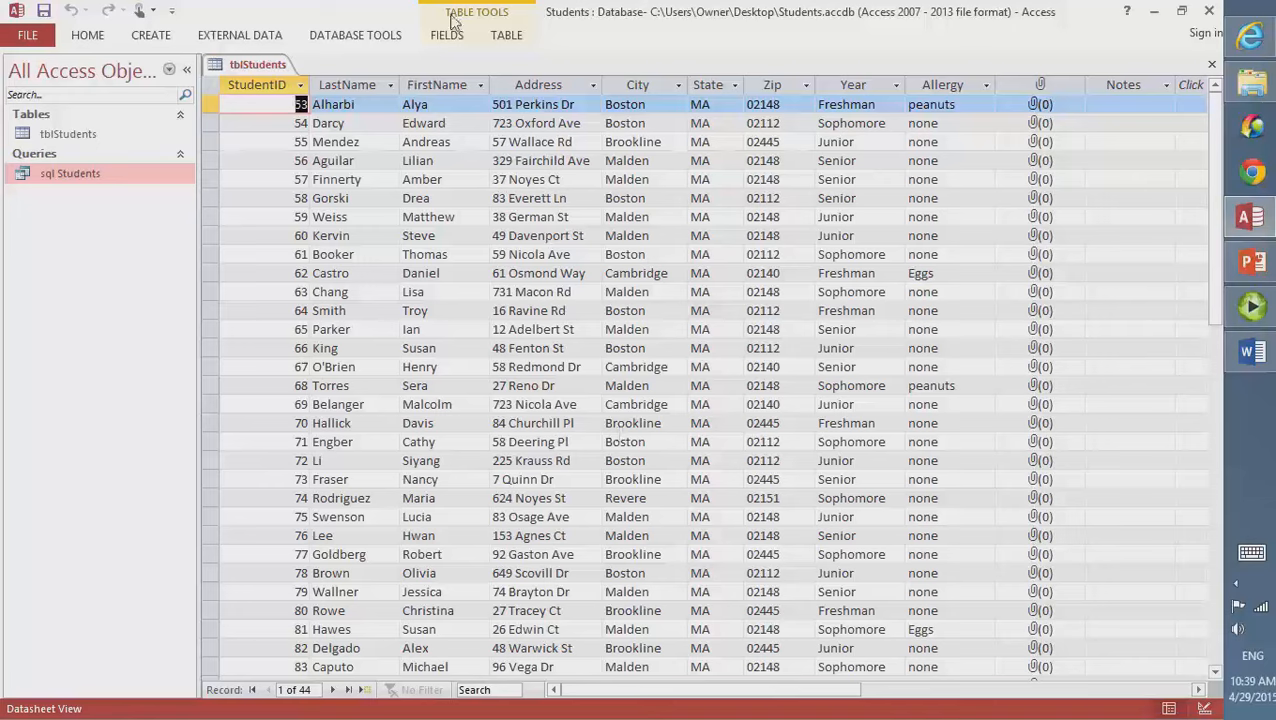
Create a second query in Query Design with no table added and switch it to a Data Definition query
click(141, 40)
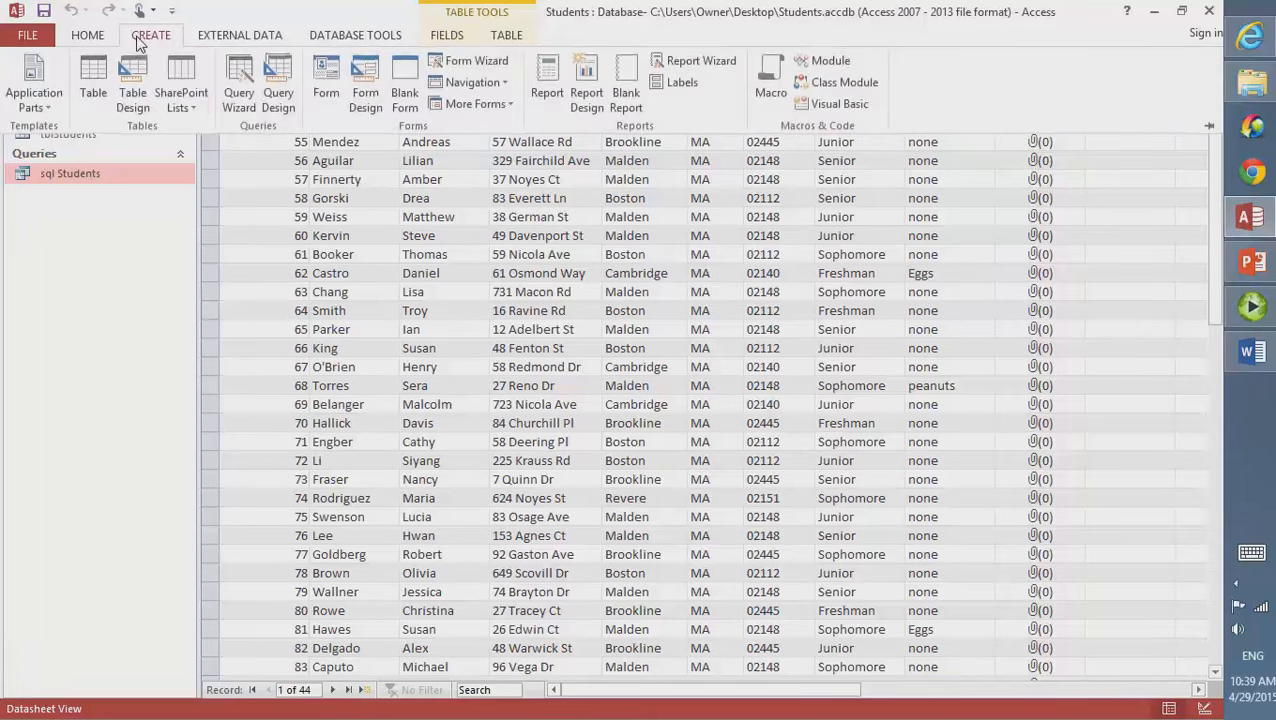
click(286, 104)
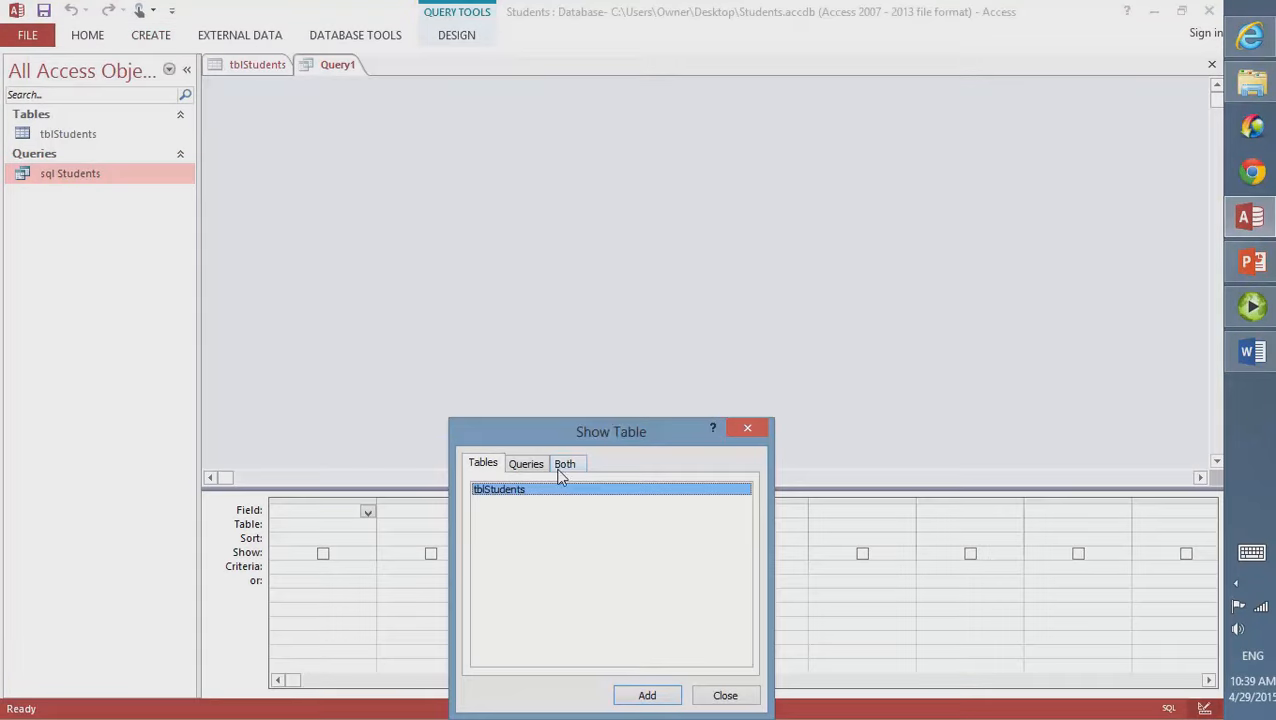
drag(546, 445, 566, 318)
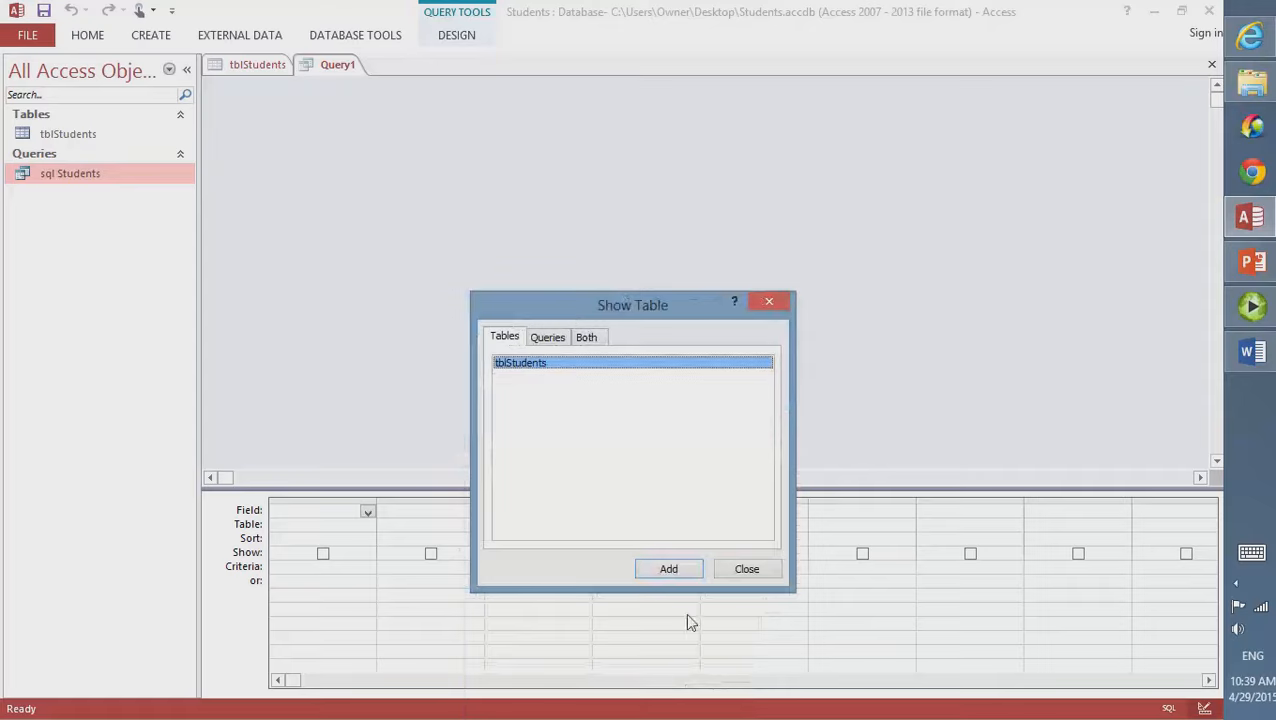
click(748, 569)
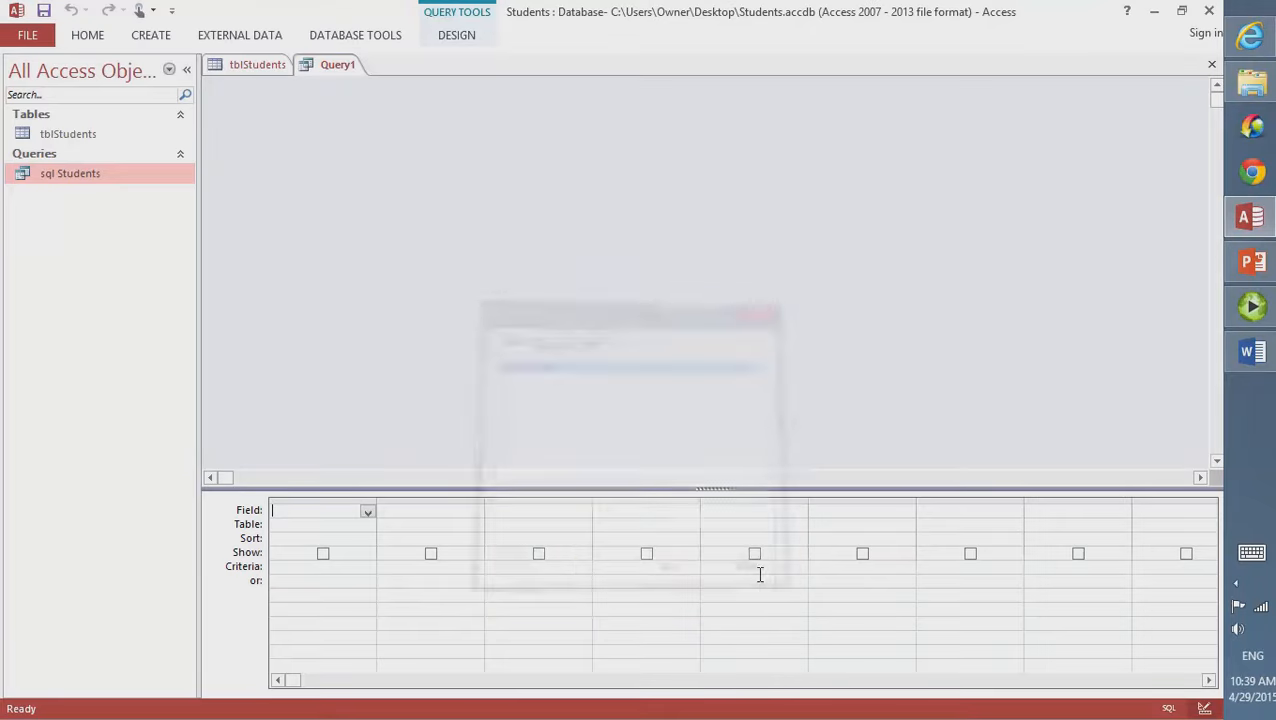
click(446, 40)
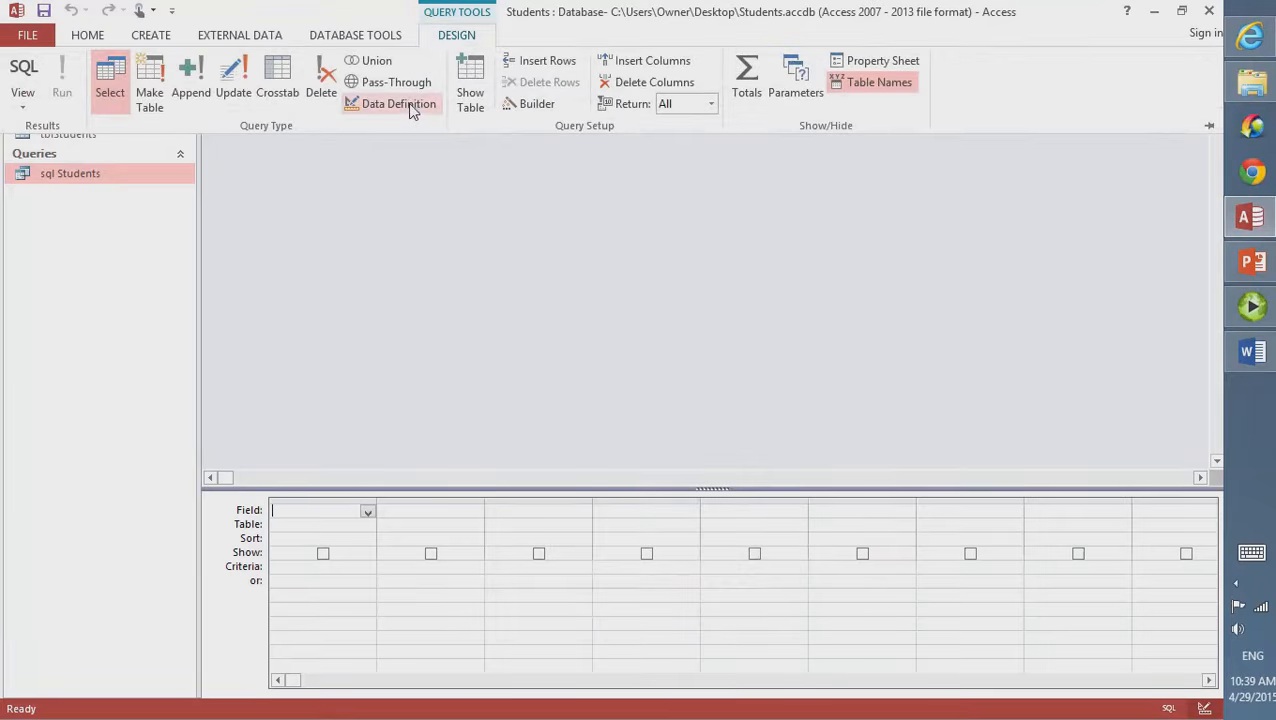
click(400, 104)
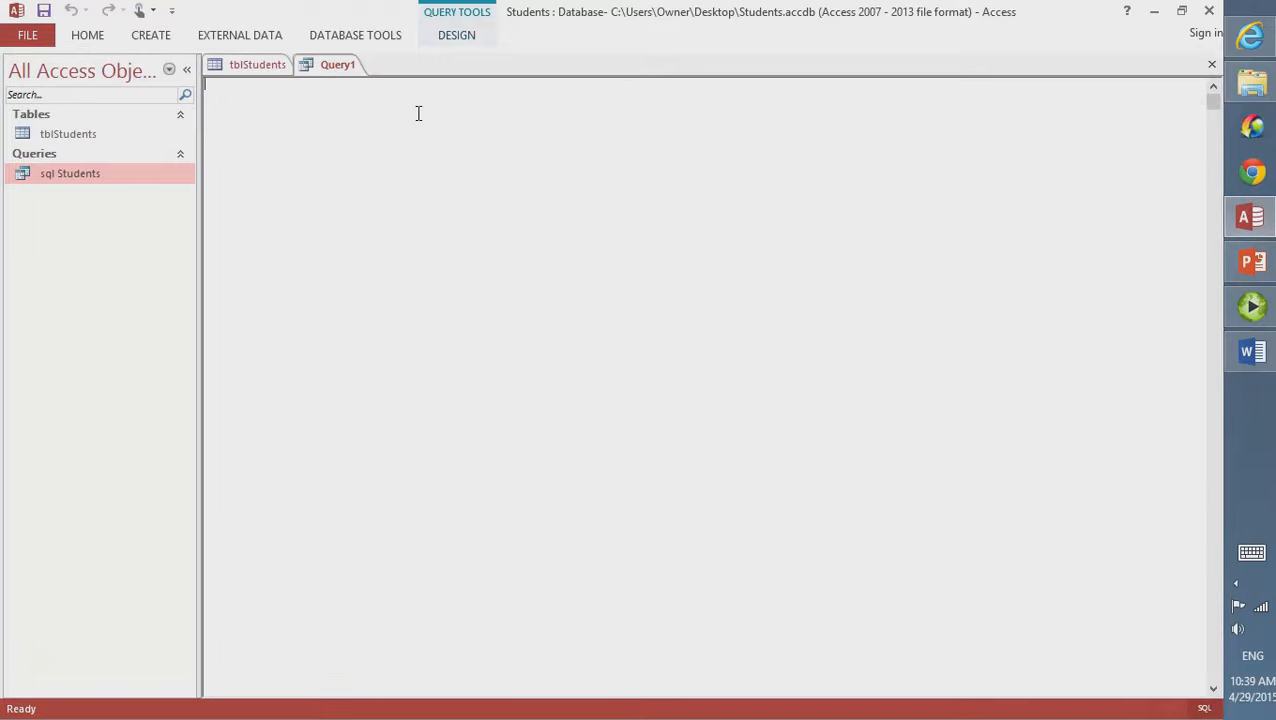
Write the clause SELECT FirstName, LastName, Year as the first line of the second query
key(Caps_Lock)
text(SELECT)
key(Caps_Lock)
key(Caps_Lock)
text(F)
key(Caps_Lock)
text(irst)
key(Caps_Lock)
text(N)
key(Caps_Lock)
text(ame,)
key(Caps_Lock)
text(L)
key(Caps_Lock)
text(ast)
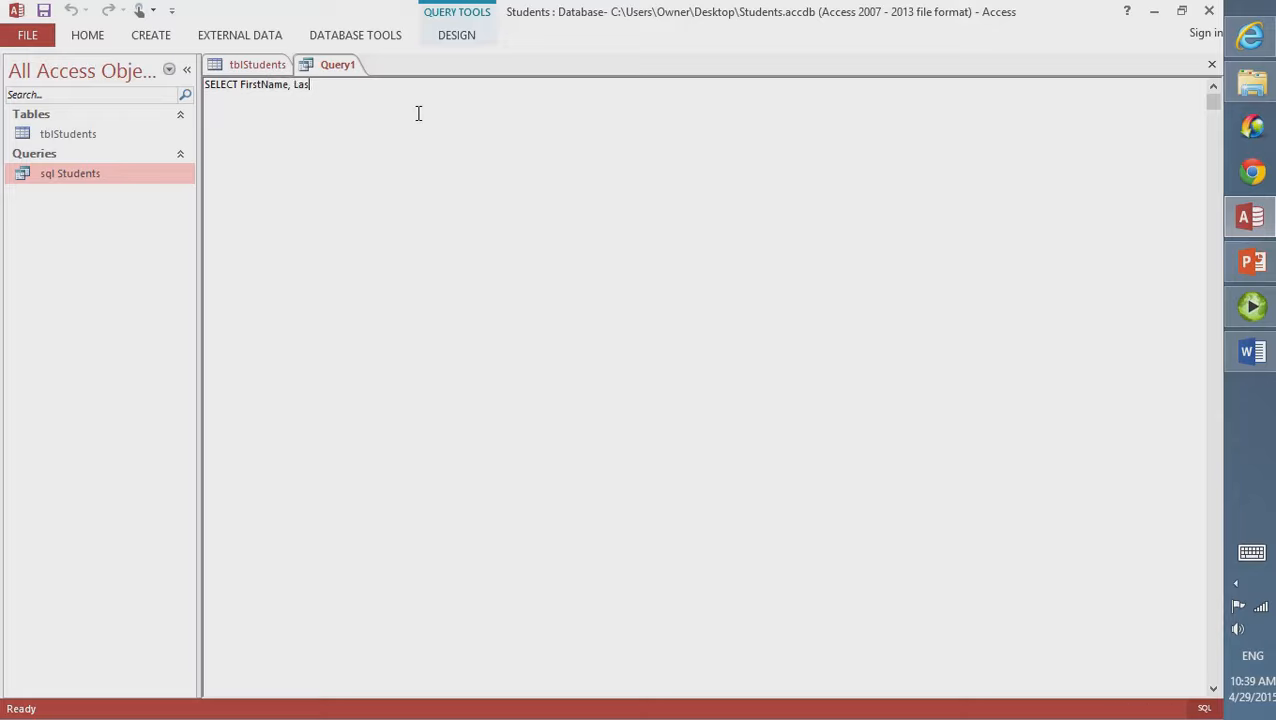
key(Caps_Lock)
text(N)
key(Caps_Lock)
text(ame,)
key(Caps_Lock)
text(Y)
key(Caps_Lock)
text(ear)
Complete the statement with the lines FROM tblStudents and ORDER BY Year DESC; and run the query
key(Caps_Lock)
text(F)
key(Caps_Lock)
text(rom)
key(BackSpace)
key(BackSpace)
key(BackSpace)
key(BackSpace)
key(BackSpace)
key(Caps_Lock)
text(FRO)
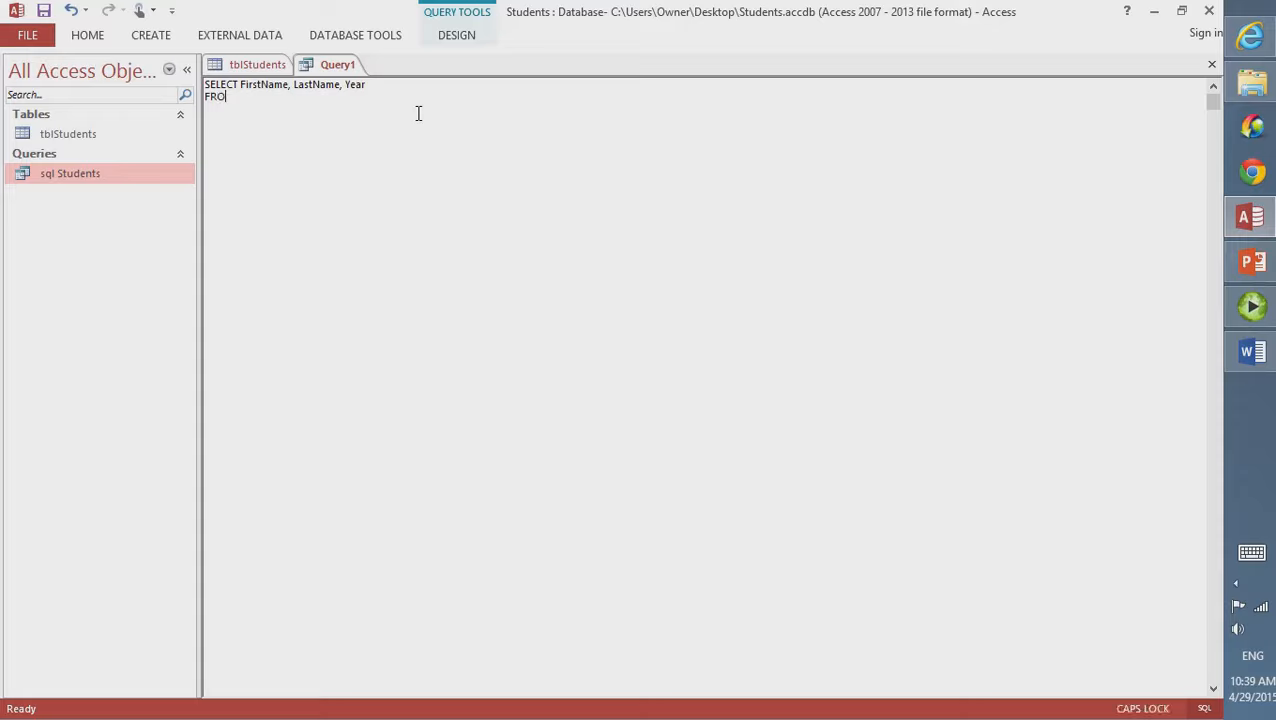
text(M)
key(Caps_Lock)
text(tbl)
key(Caps_Lock)
text(S)
key(Caps_Lock)
text(tu)
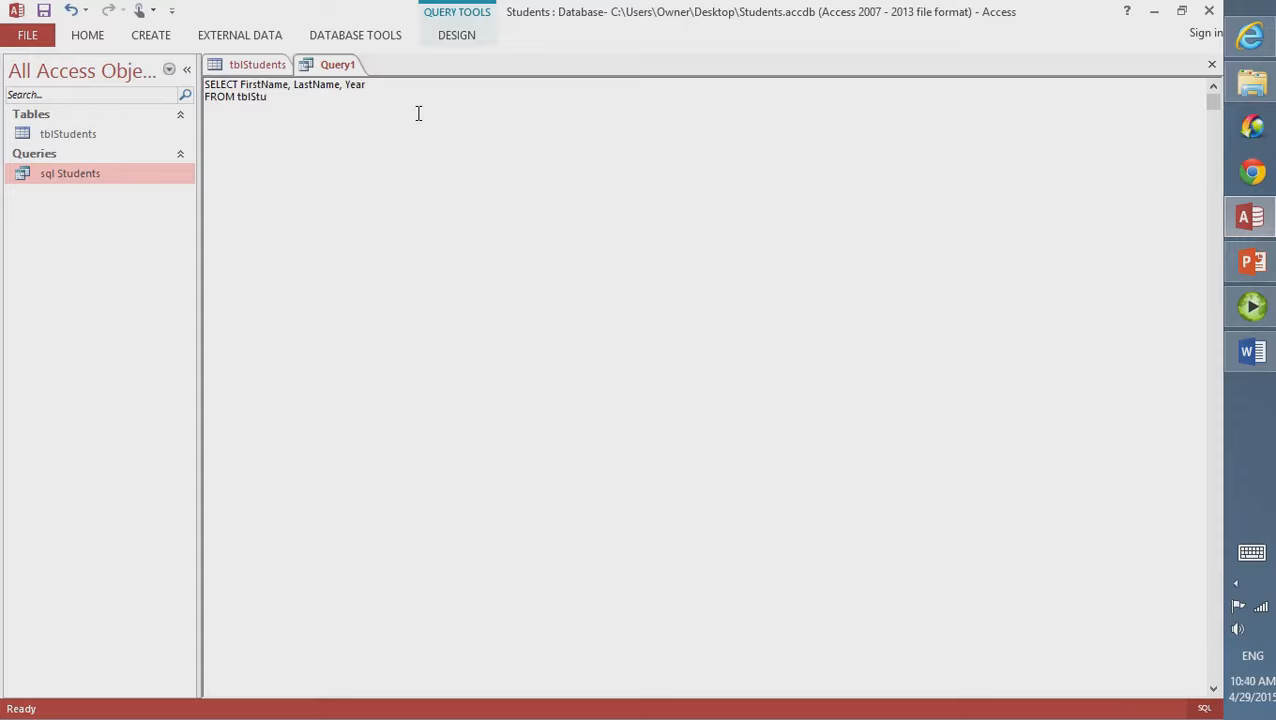
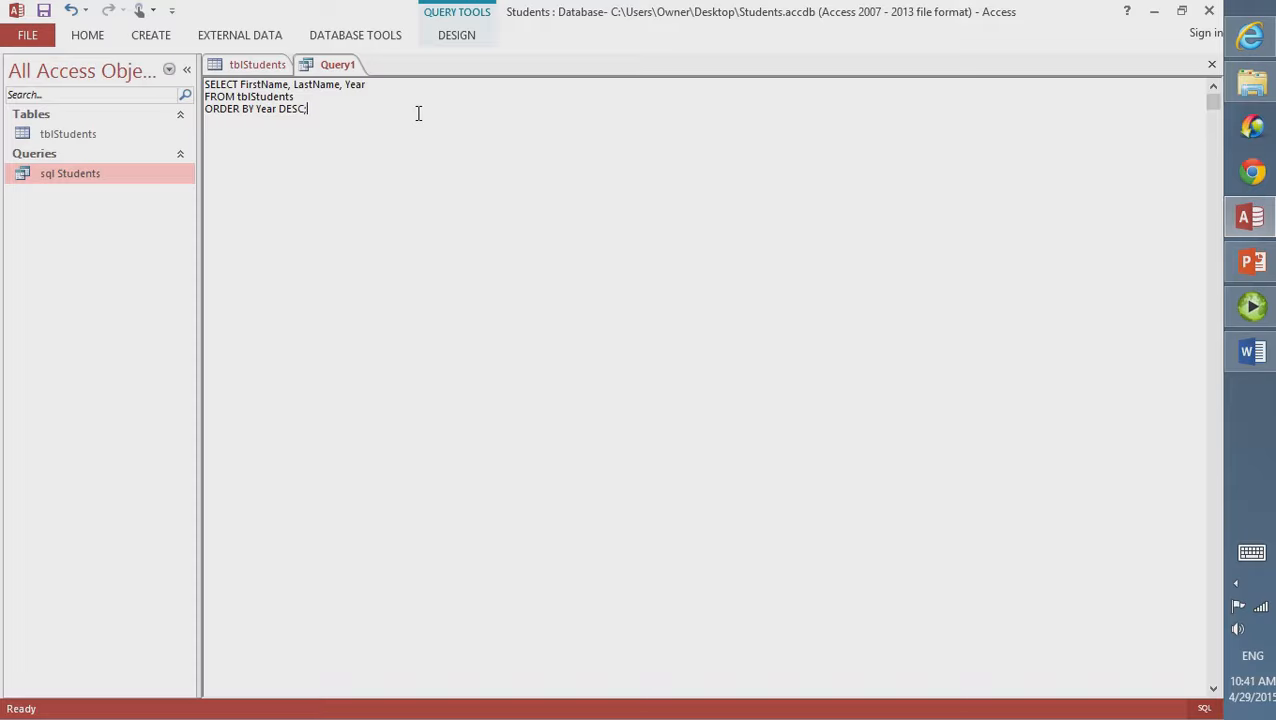
click(448, 40)
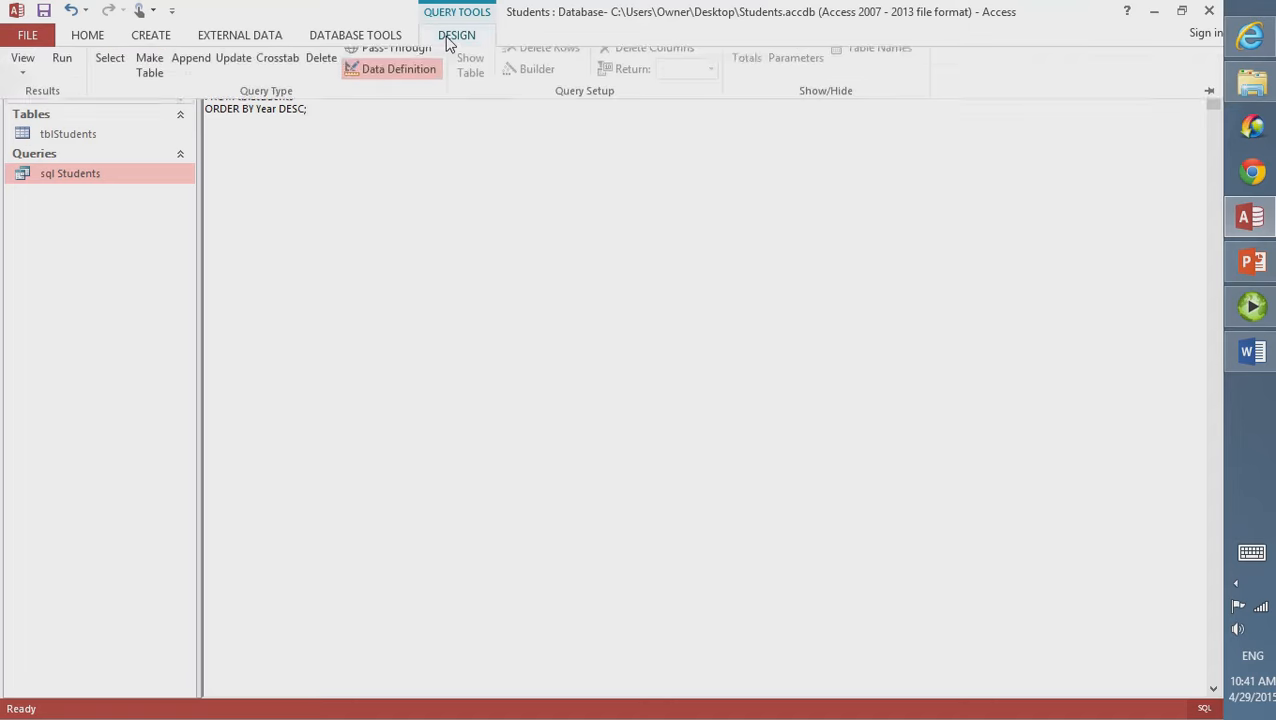
click(62, 95)
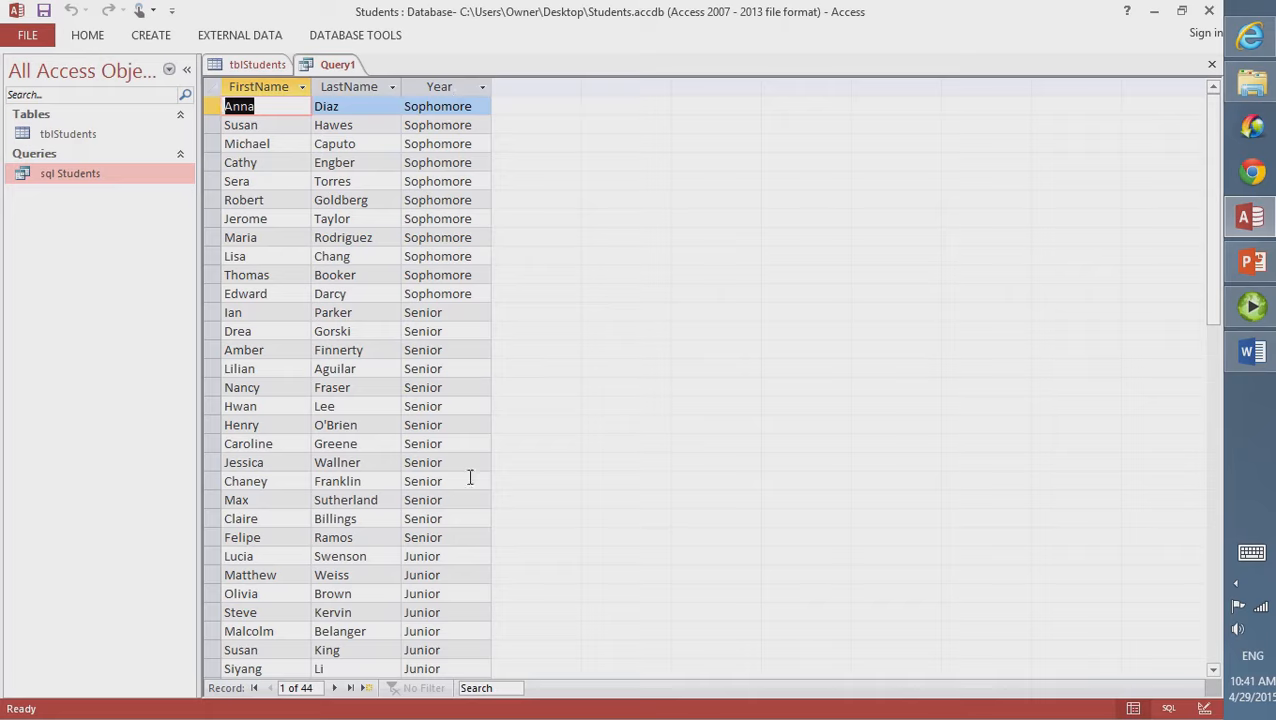
Save the descending-order query as "sql students DESC by year" and close it
drag(1213, 200, 1199, 120)
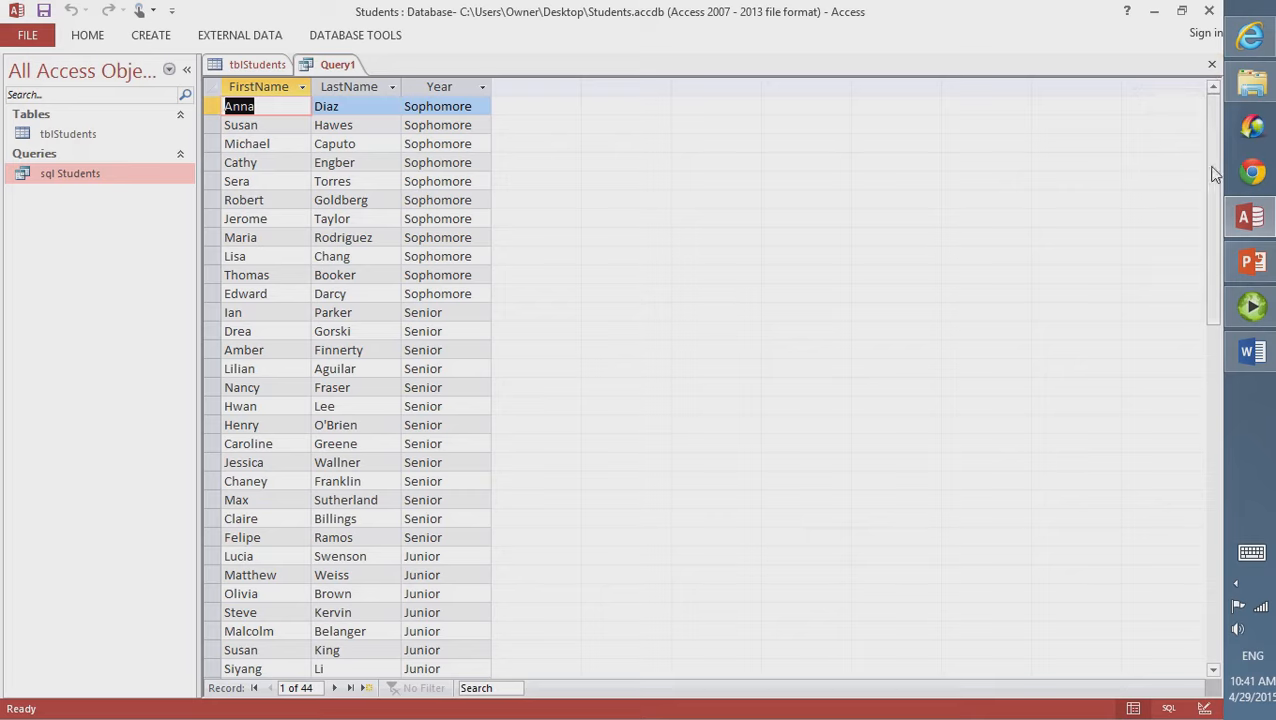
drag(1212, 175, 1224, 148)
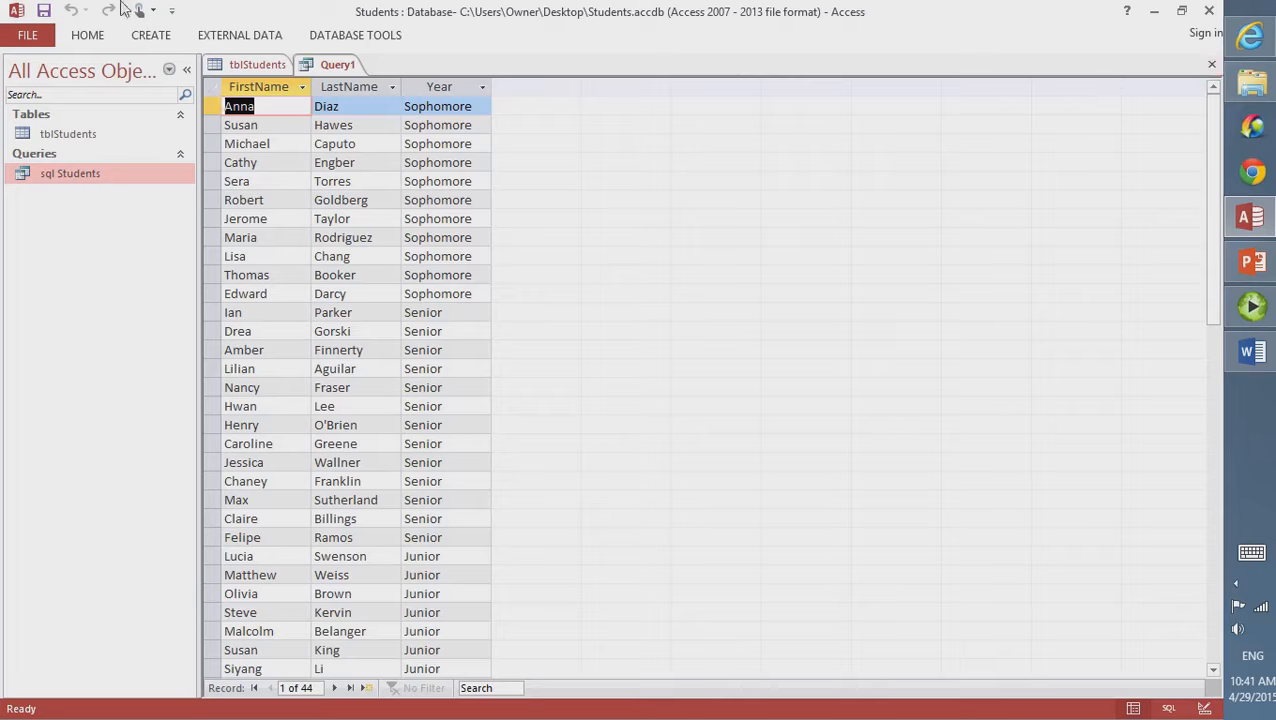
click(44, 11)
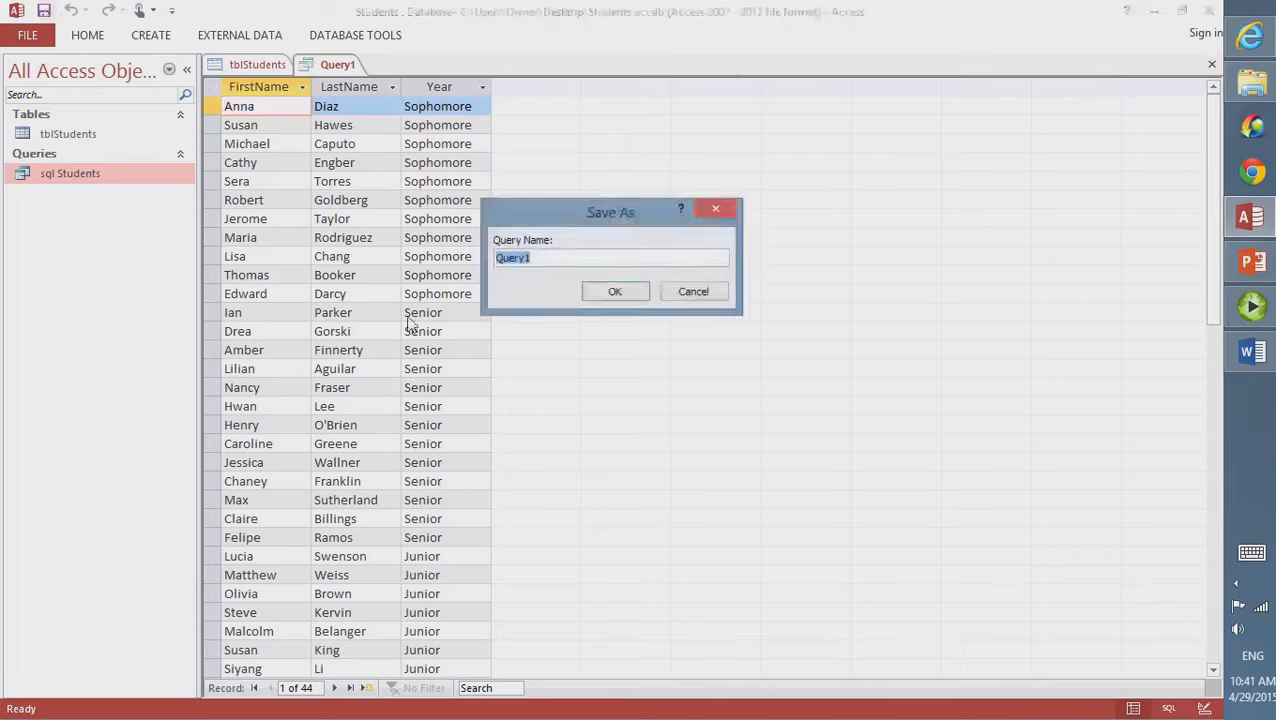
key(Caps_Lock)
key(Caps_Lock)
text(sql)
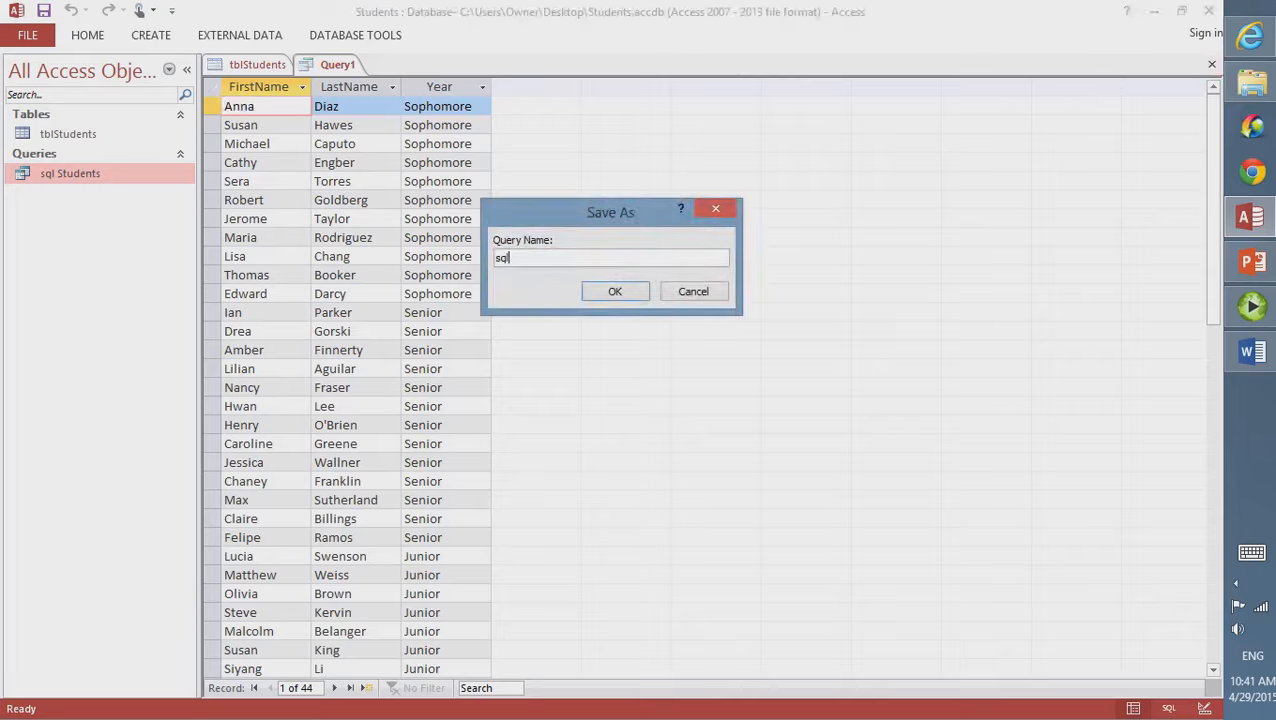
key(Caps_Lock)
key(Caps_Lock)
text(students)
key(Caps_Lock)
text(DESC)
key(Caps_Lock)
key(Caps_Lock)
key(Caps_Lock)
text(by year)
click(640, 290)
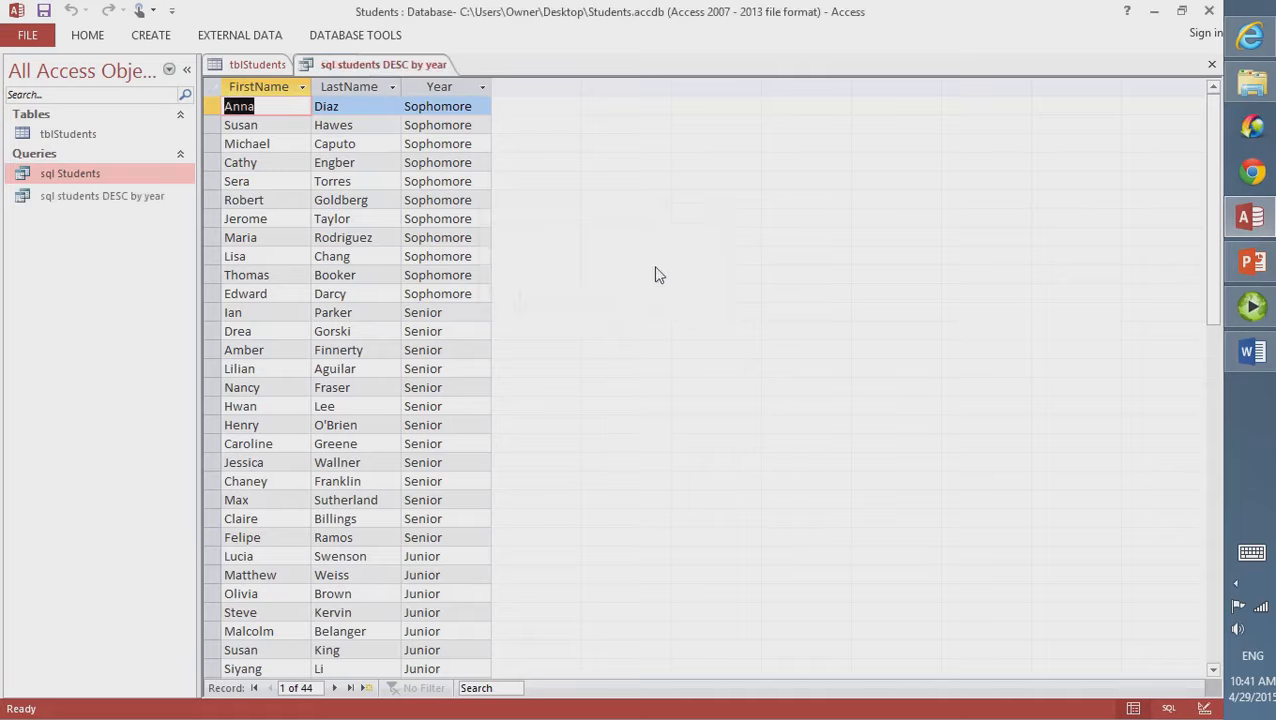
click(1212, 64)
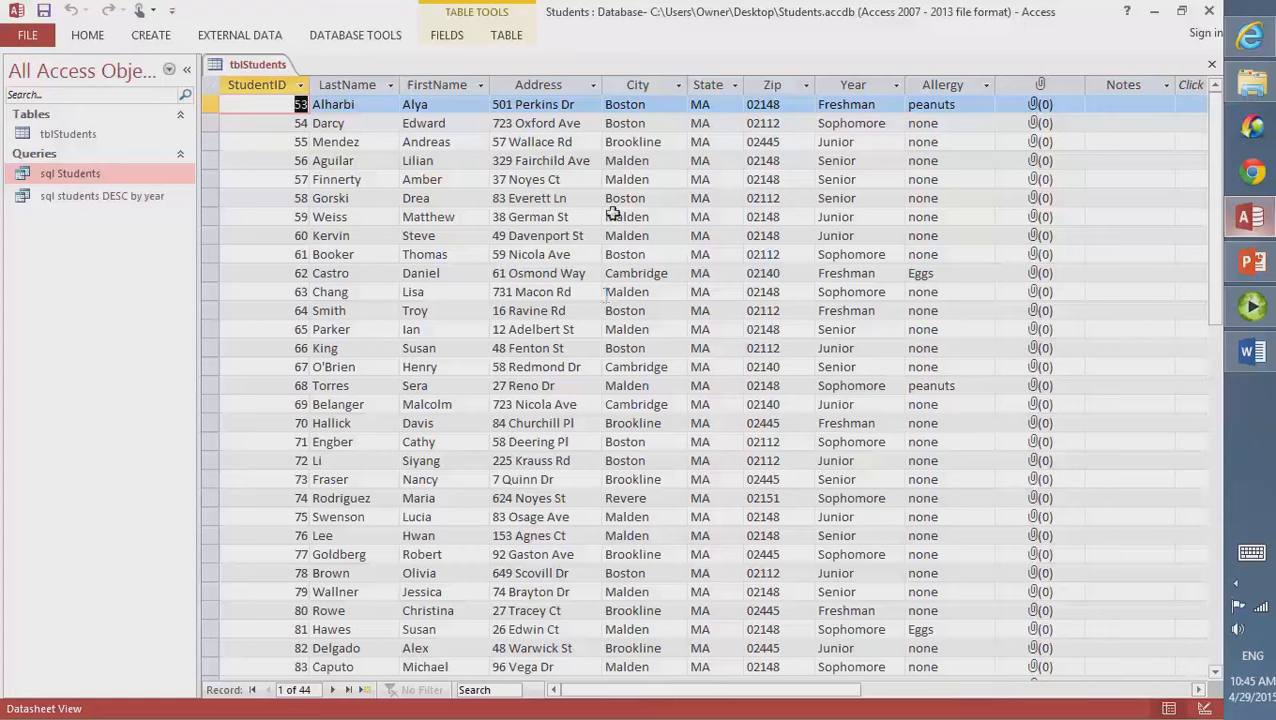
Create a third query in Query Design with no table added and switch it to a Data Definition query
click(151, 37)
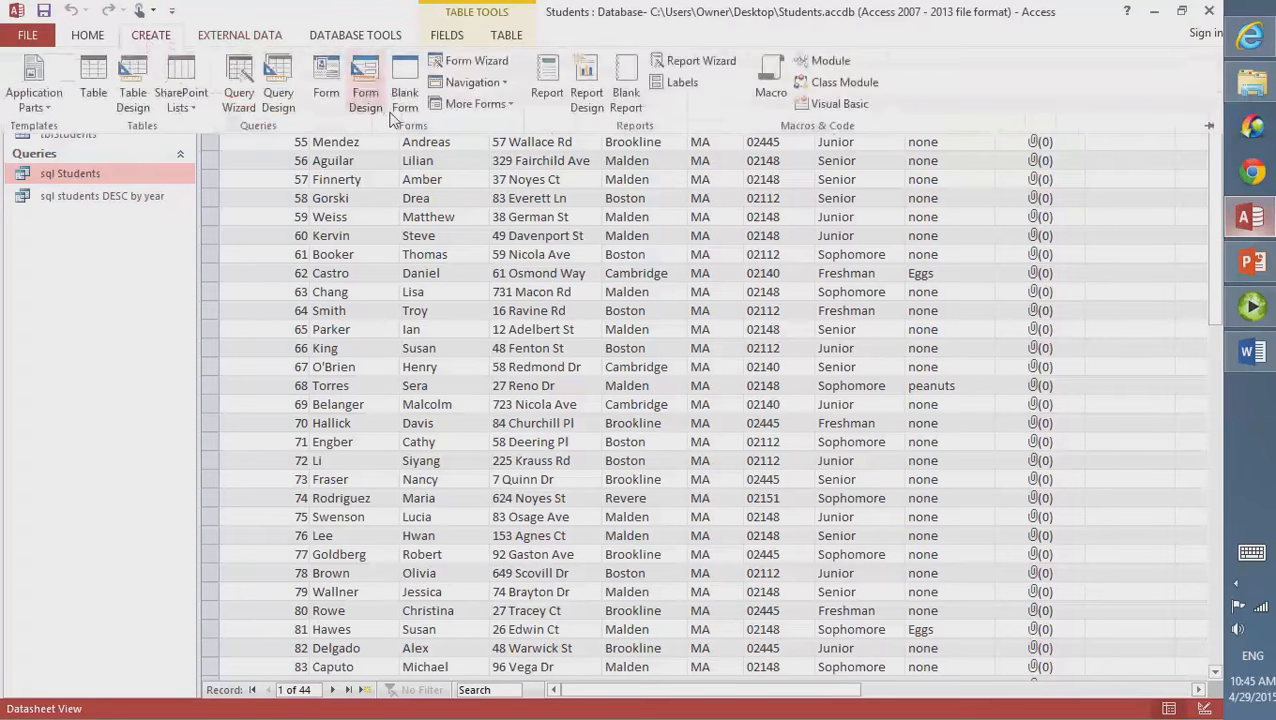
click(292, 117)
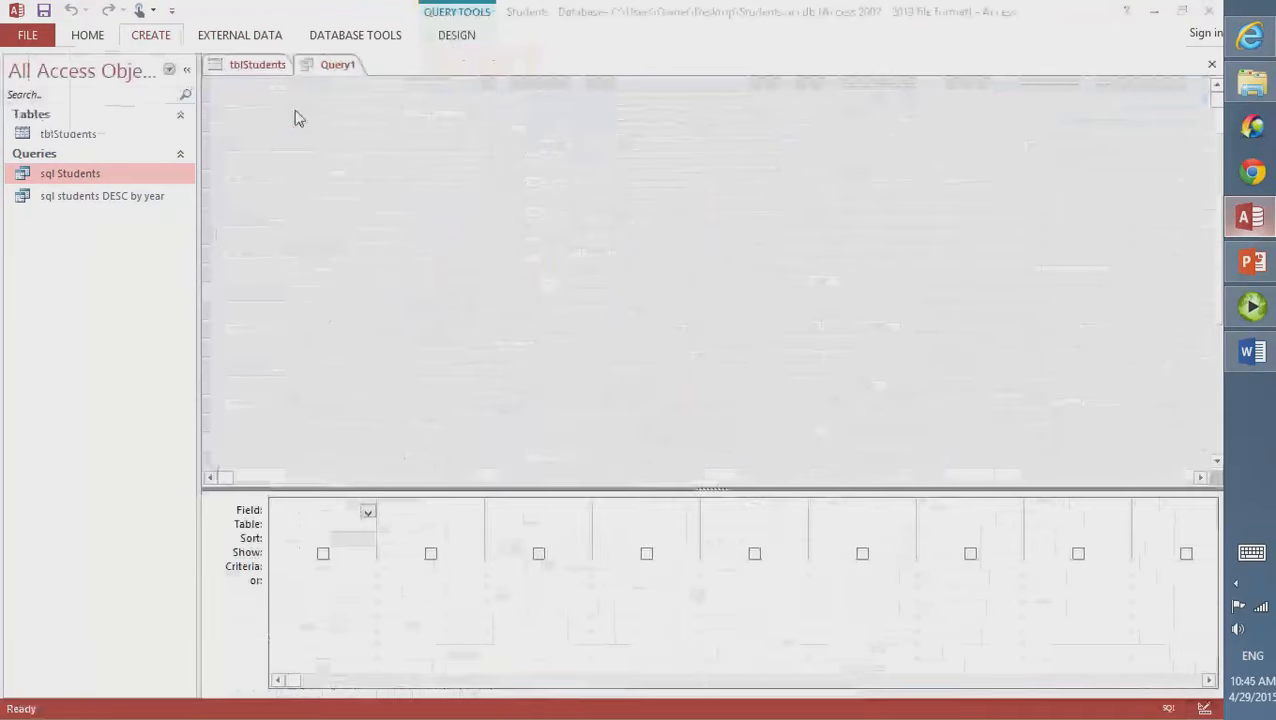
drag(541, 433, 554, 263)
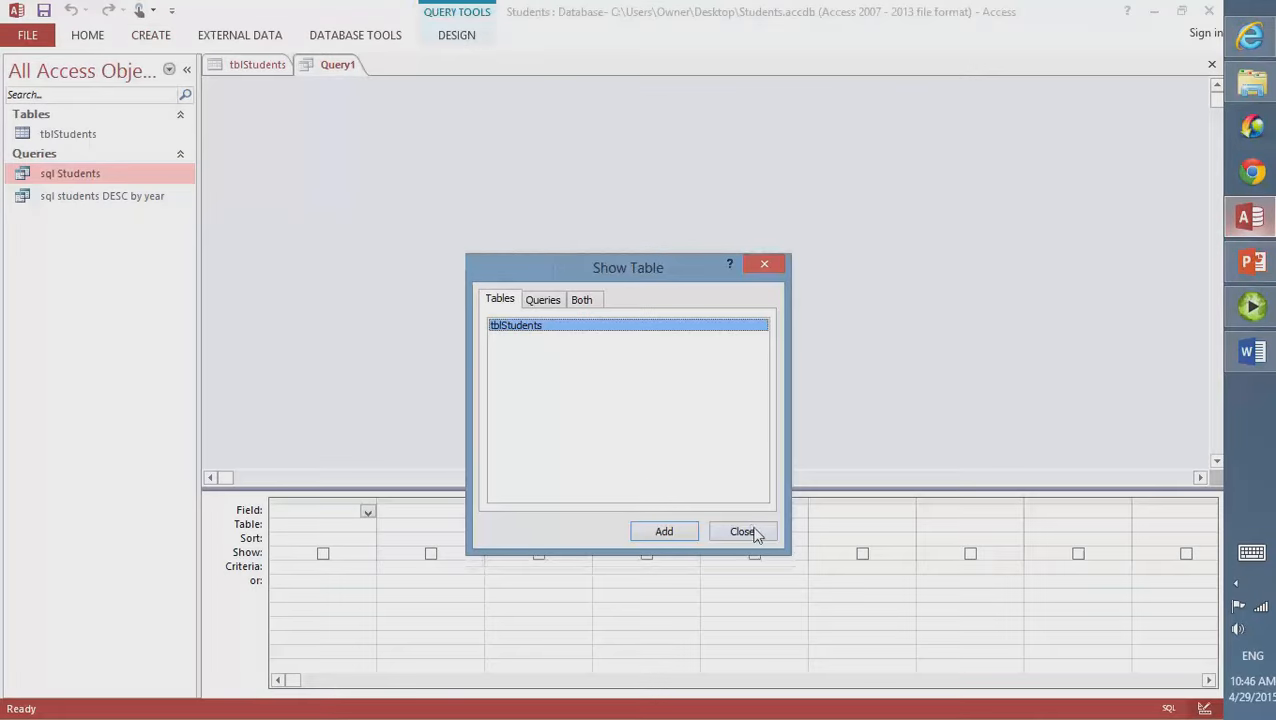
click(743, 531)
click(455, 38)
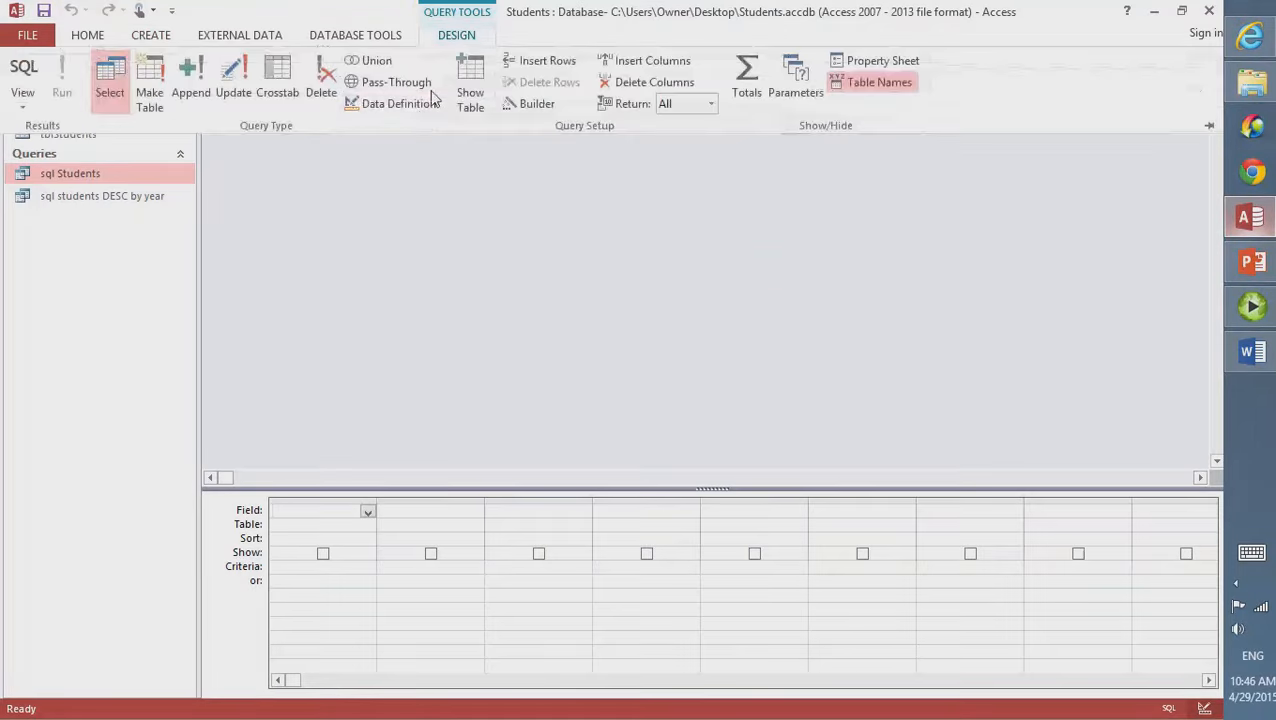
click(400, 105)
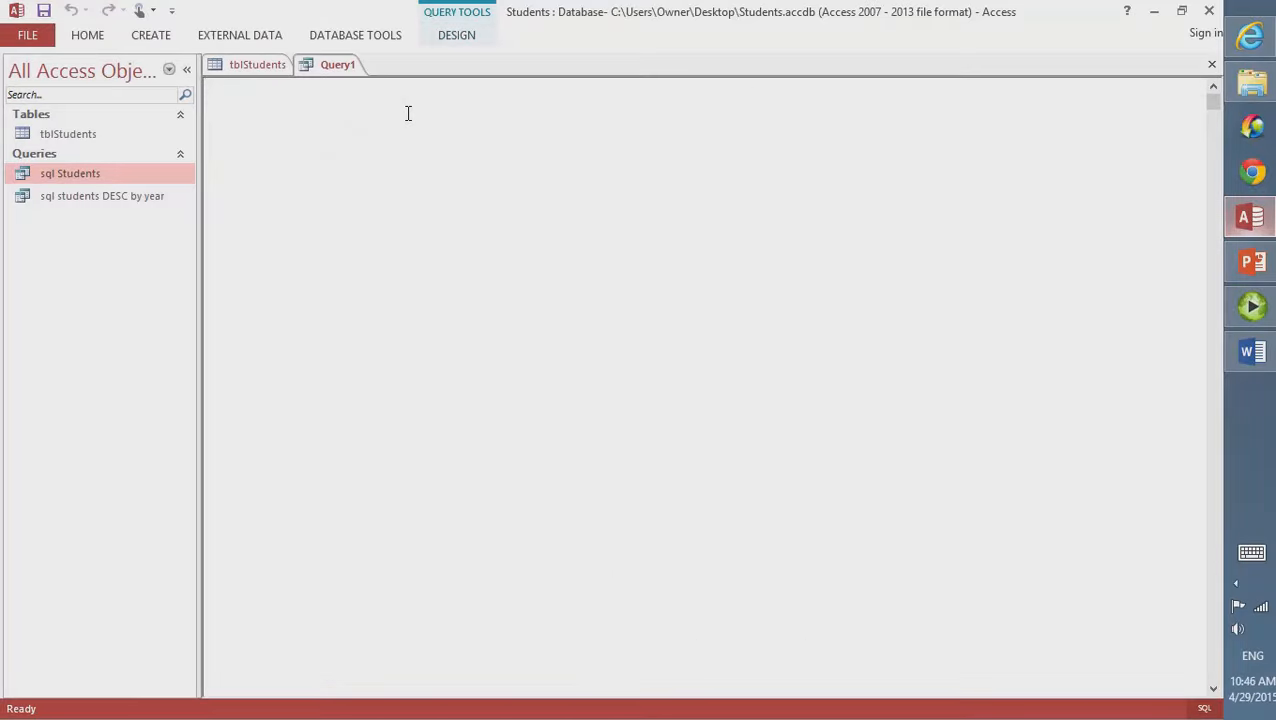
Write the clause SELECT FirstName, LastName,Year as the first line of the third query
text(Select)
key(BackSpace)
key(BackSpace)
key(BackSpace)
key(BackSpace)
key(BackSpace)
key(BackSpace)
key(Caps_Lock)
text(ELECT)
key(Caps_Lock)
key(Caps_Lock)
text(F)
key(Caps_Lock)
text(irst)
key(Caps_Lock)
text(N)
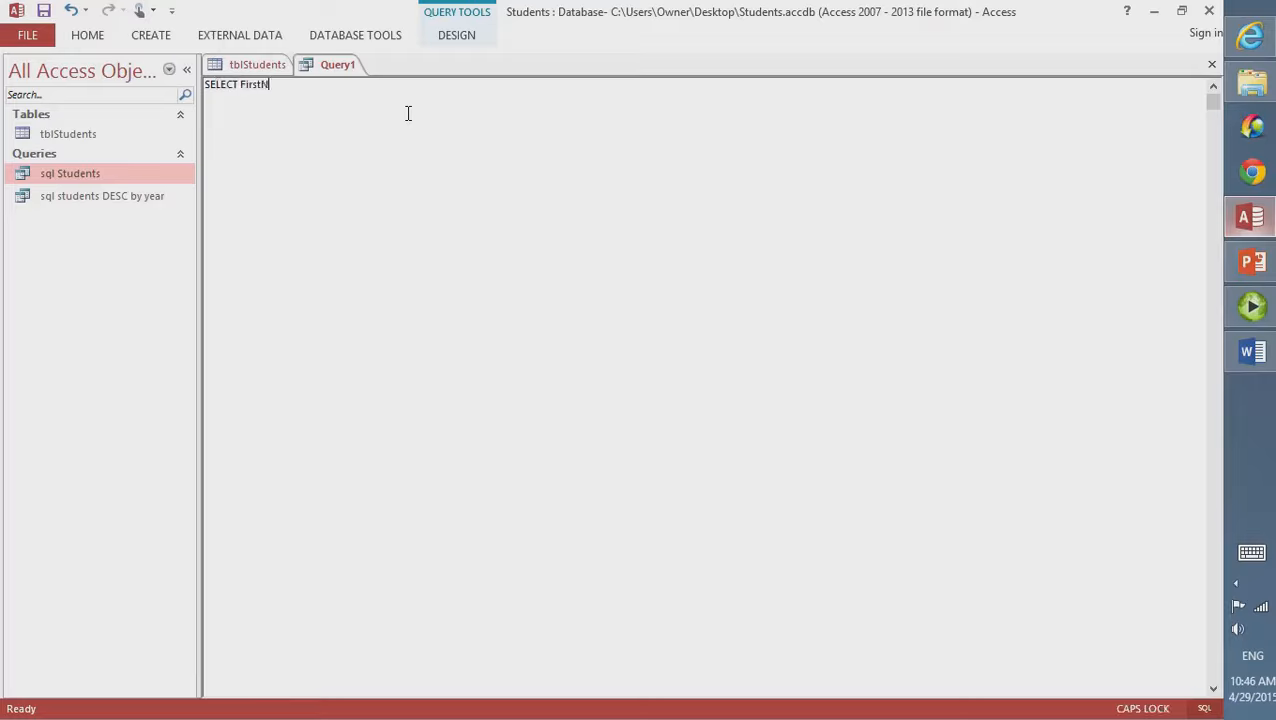
key(Caps_Lock)
text(ame,)
key(Caps_Lock)
text(L)
key(Caps_Lock)
text(ast)
key(Caps_Lock)
text(N)
key(Caps_Lock)
text(ame,)
key(Caps_Lock)
text(Y)
key(Caps_Lock)
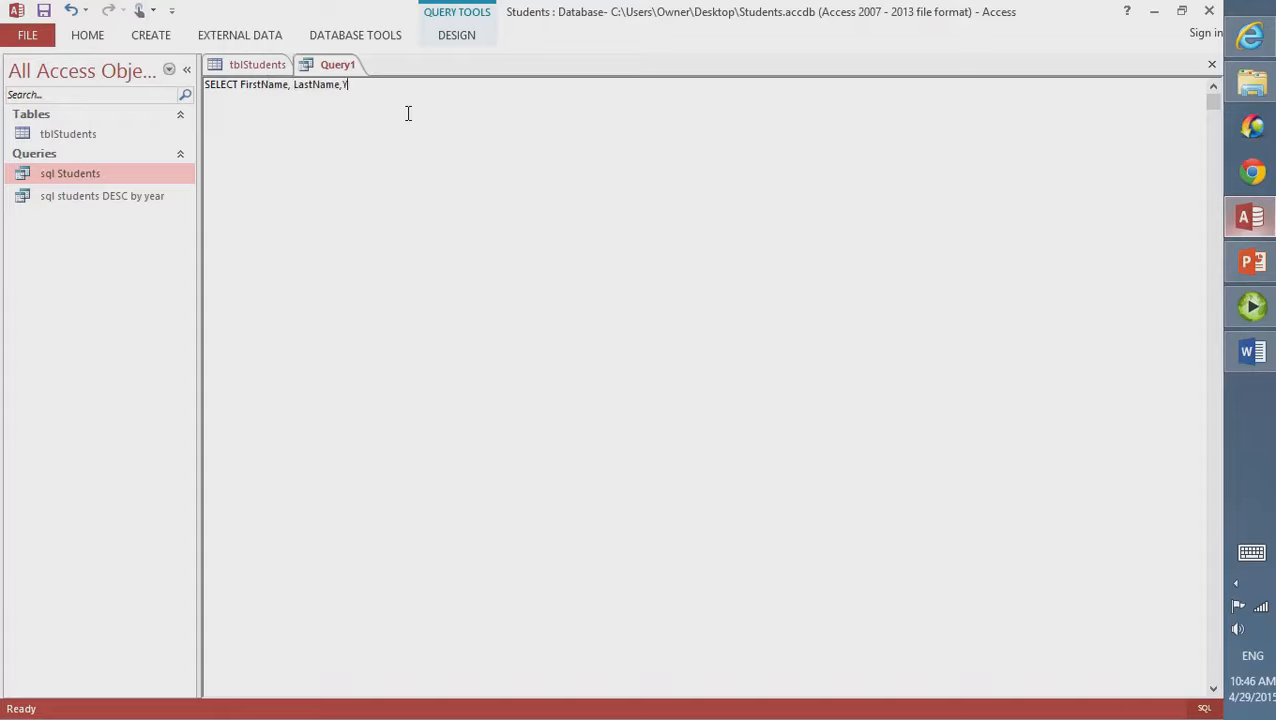
text(ear)
key(Return)
Add the line FROM tblStudents below the SELECT clause
key(Caps_Lock)
text(F)
key(Caps_Lock)
text(rom)
key(BackSpace)
key(BackSpace)
key(BackSpace)
key(Caps_Lock)
text(ROM)
key(Caps_Lock)
text(tbl)
key(Caps_Lock)
text(S)
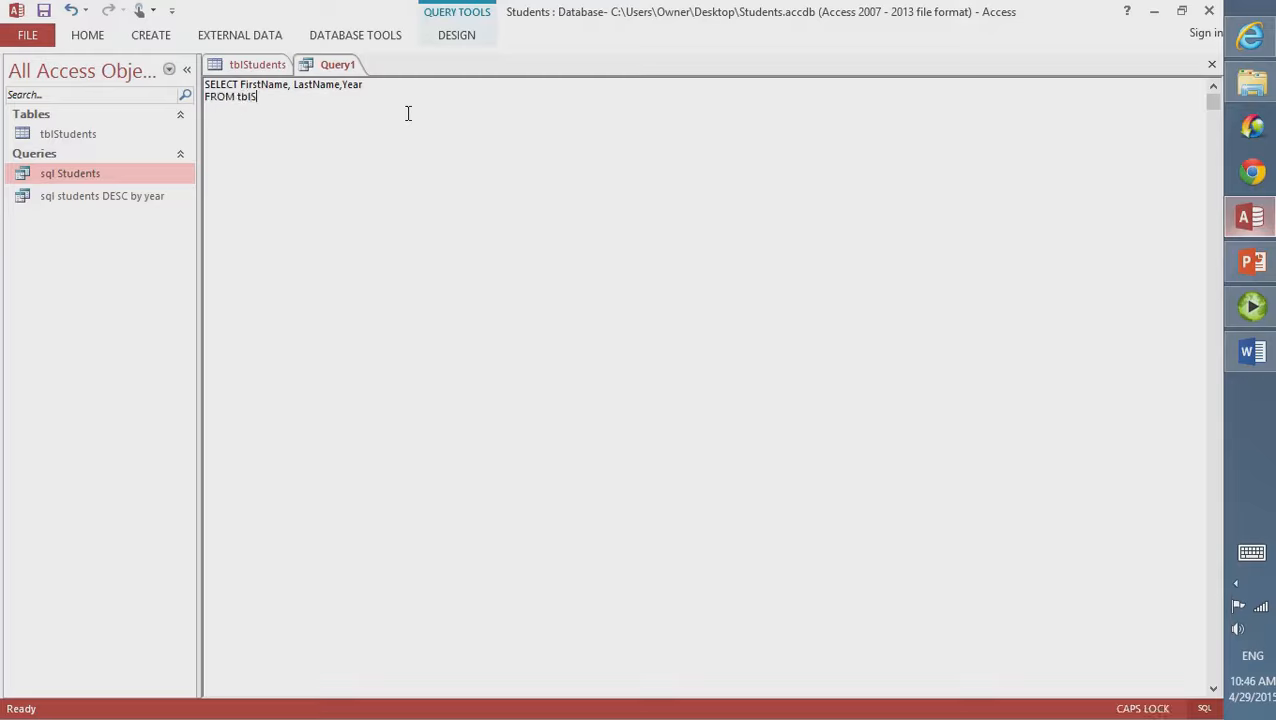
key(Caps_Lock)
text(tudents)
key(Return)
Complete the statement with the line WHERE YEAR= 'Freshman'; and run the query
key(Caps_Lock)
text(W)
key(Caps_Lock)
text(he)
key(BackSpace)
key(BackSpace)
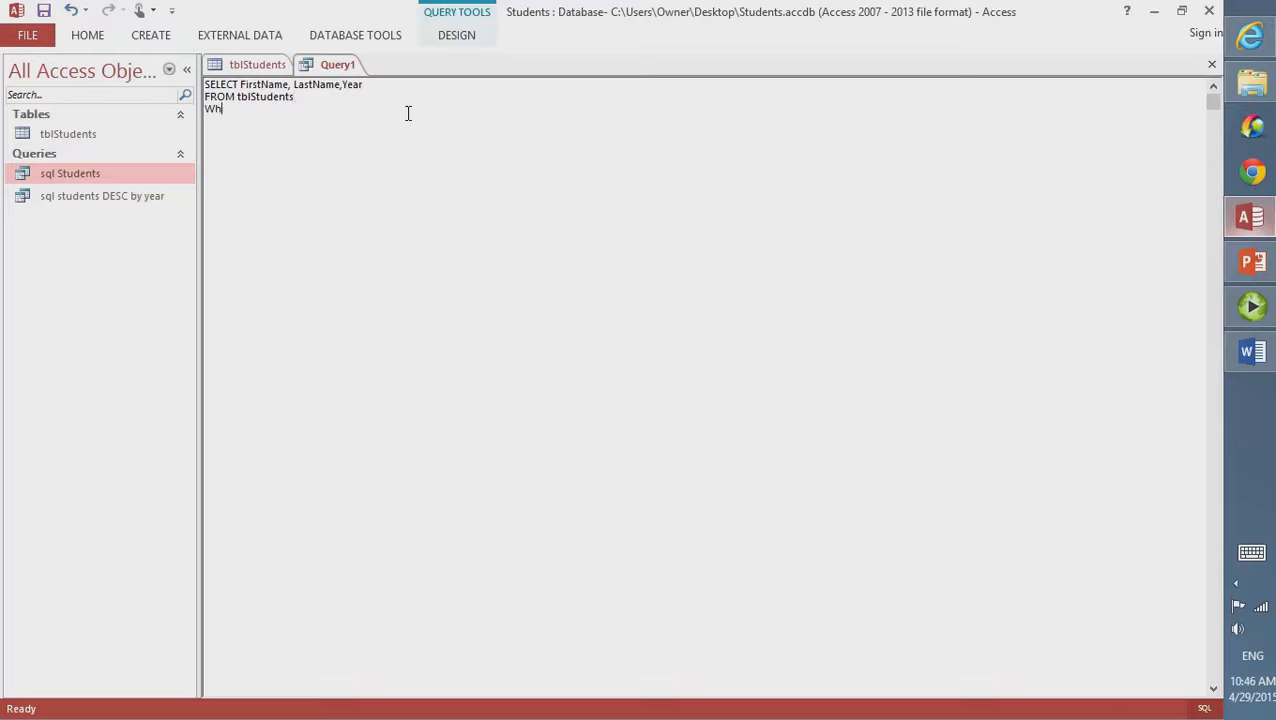
key(Caps_Lock)
text(HERE)
text(YEAR)
key(Caps_Lock)
text(= ')
key(Caps_Lock)
text(F)
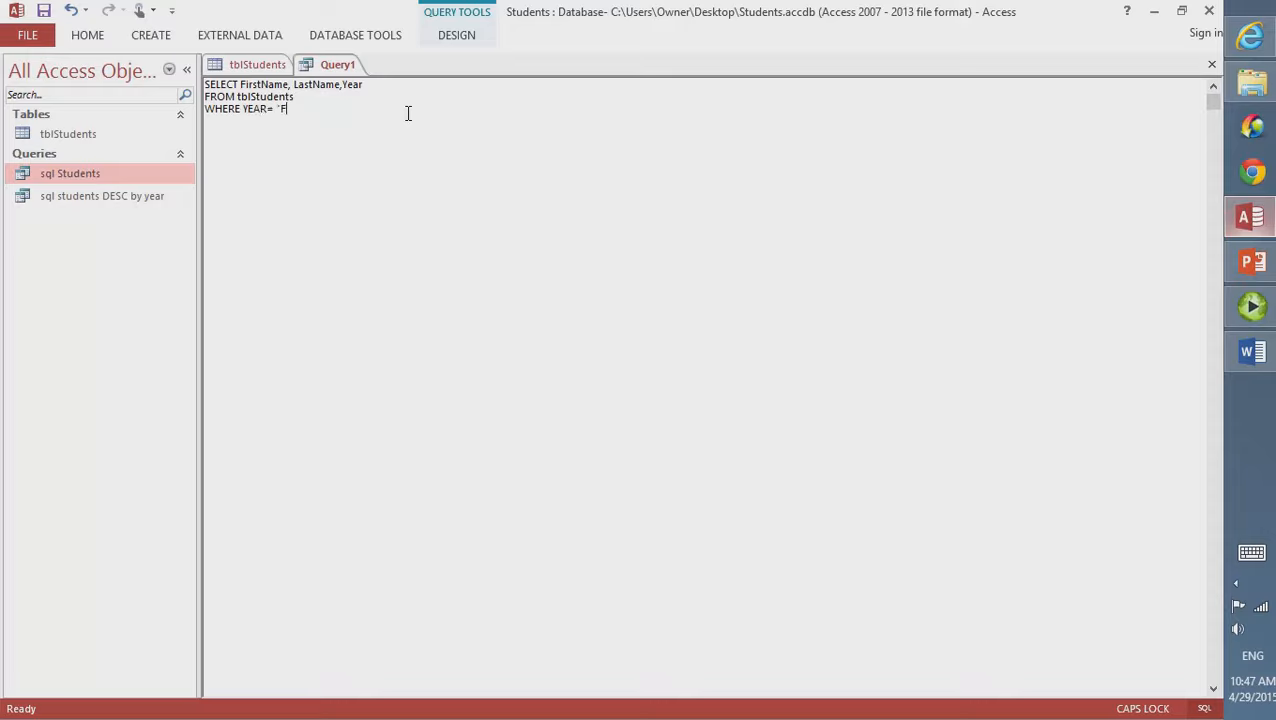
key(Caps_Lock)
text(reshman';)
click(436, 38)
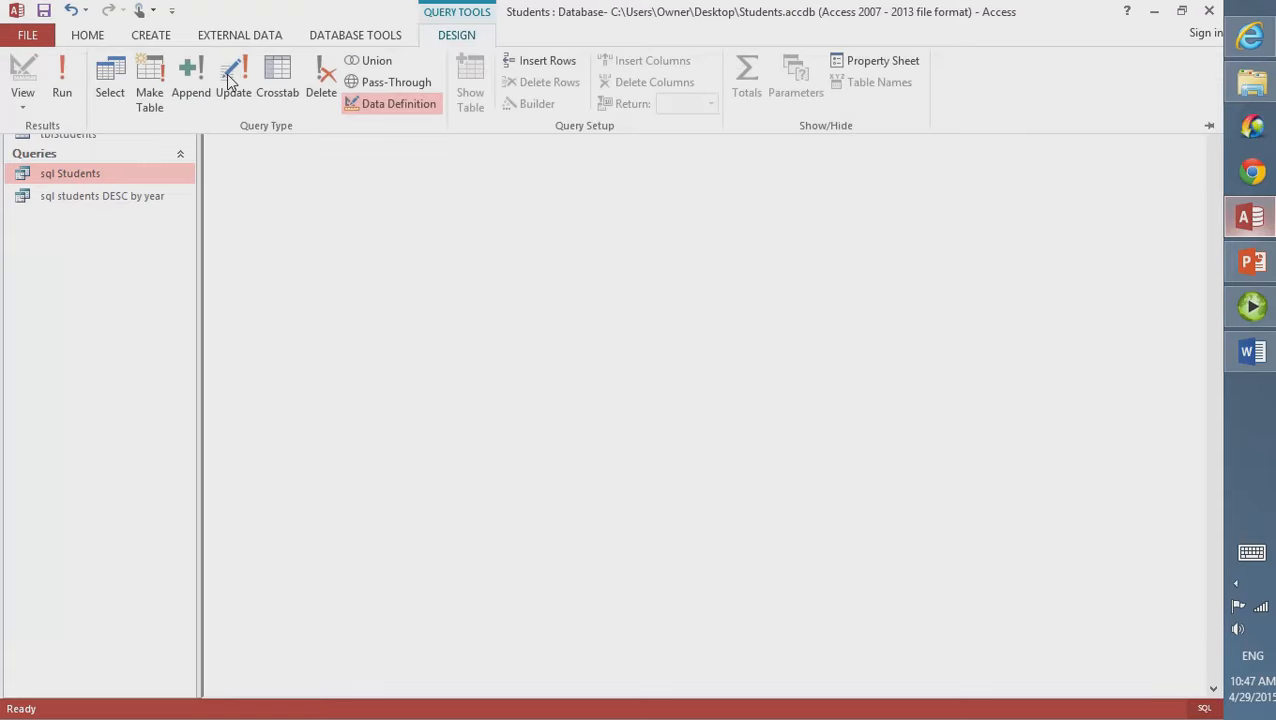
click(61, 88)
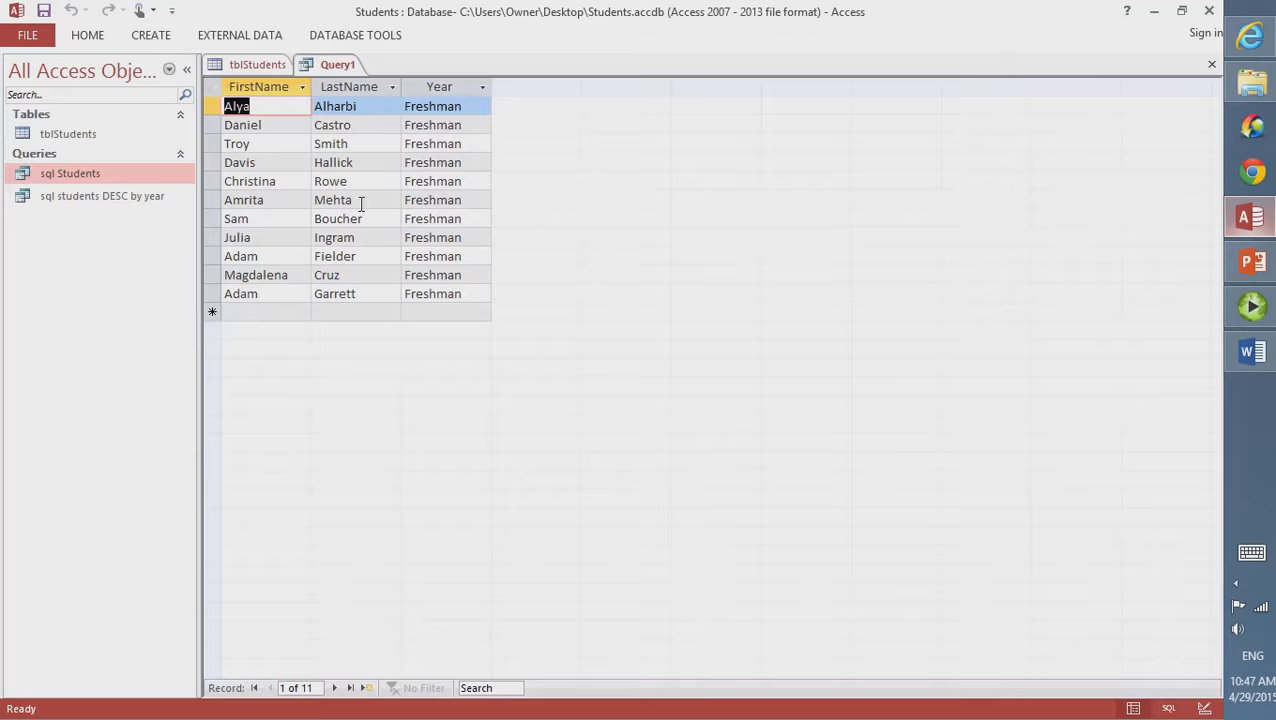
Save the freshman query as "Sql Where yesr =Freshman" and close it
click(44, 11)
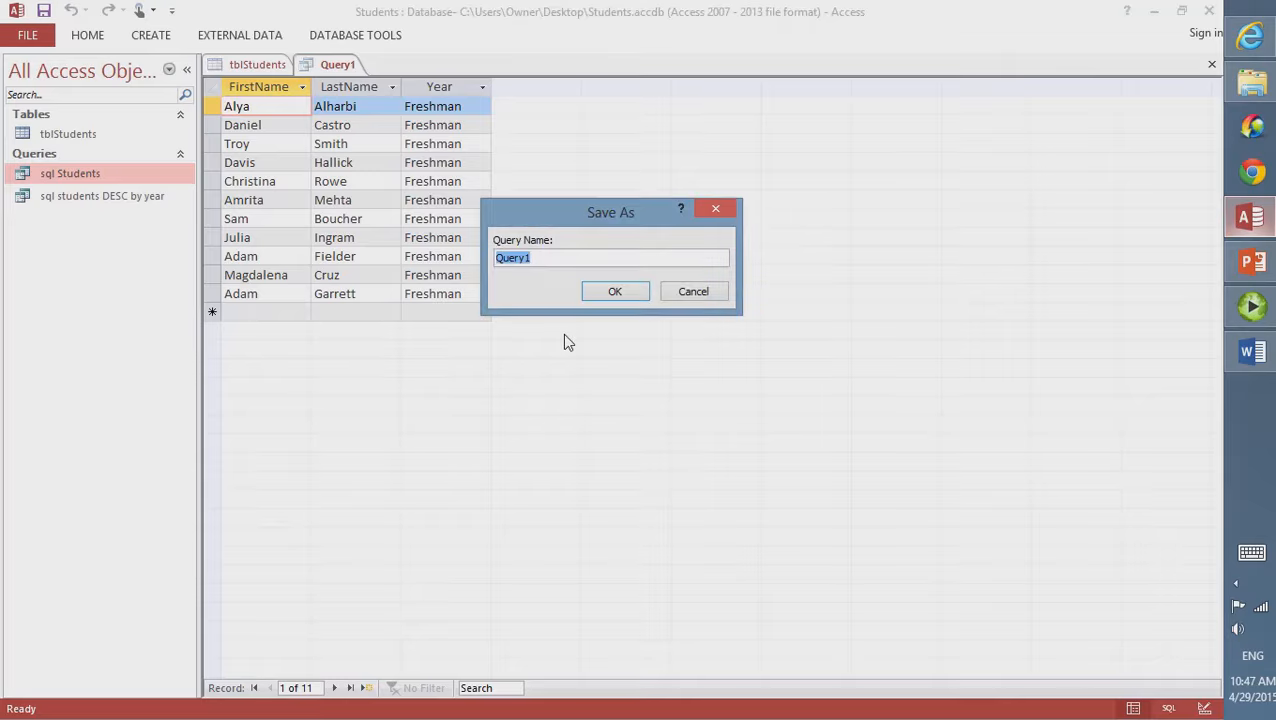
key(Caps_Lock)
text(S)
key(Caps_Lock)
text(ql)
key(Caps_Lock)
text(W)
key(Caps_Lock)
text(here)
key(Caps_Lock)
text(F)
key(Caps_Lock)
text(reshman)
click(549, 258)
text(yesr )
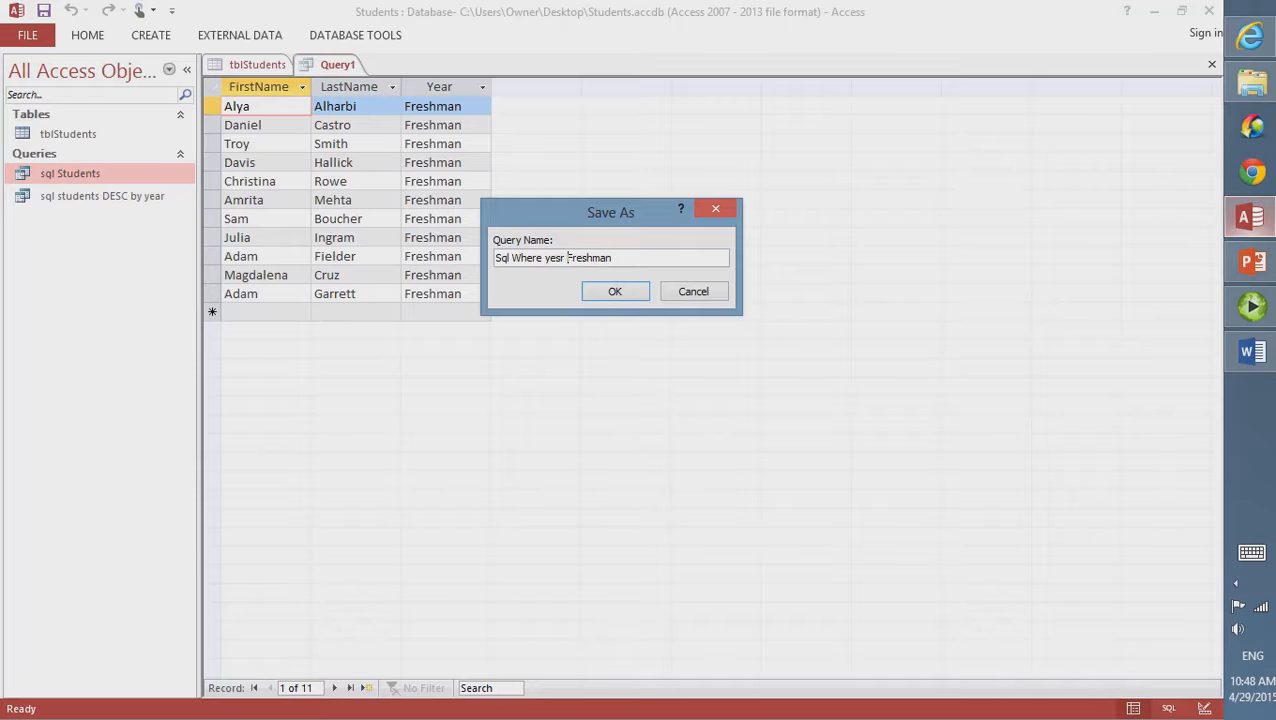
text(=)
click(614, 291)
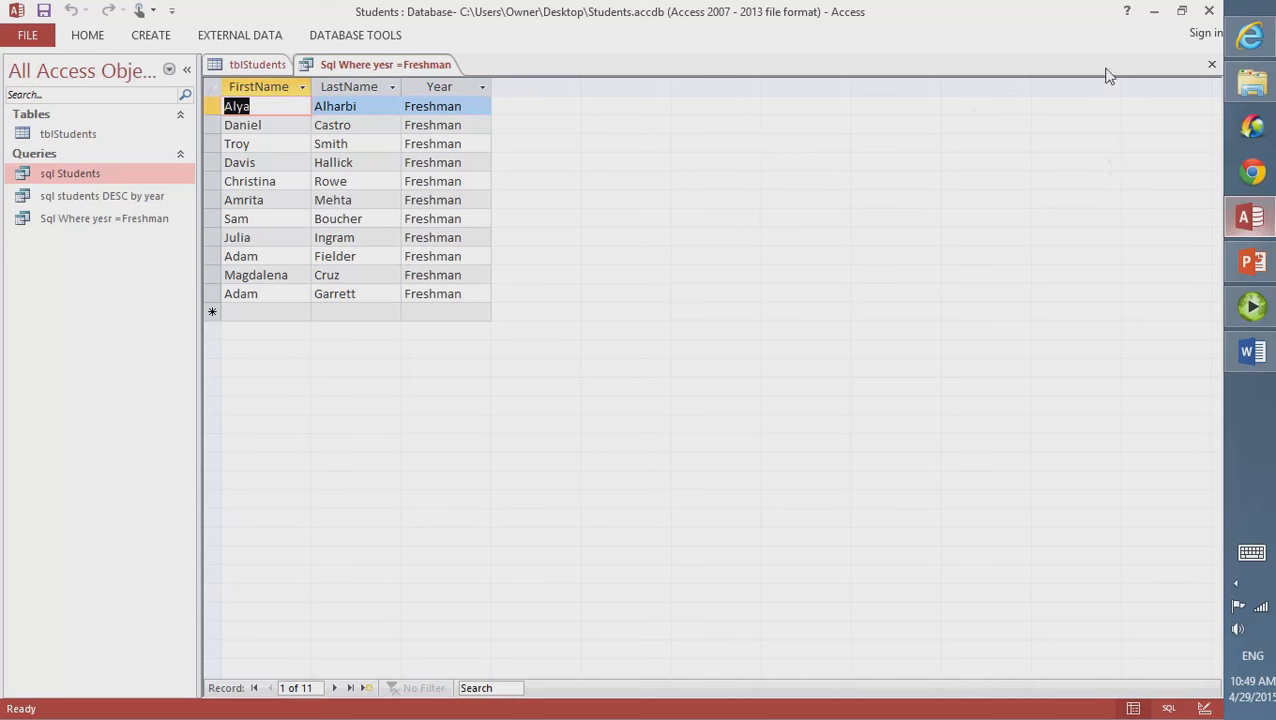
click(1211, 64)
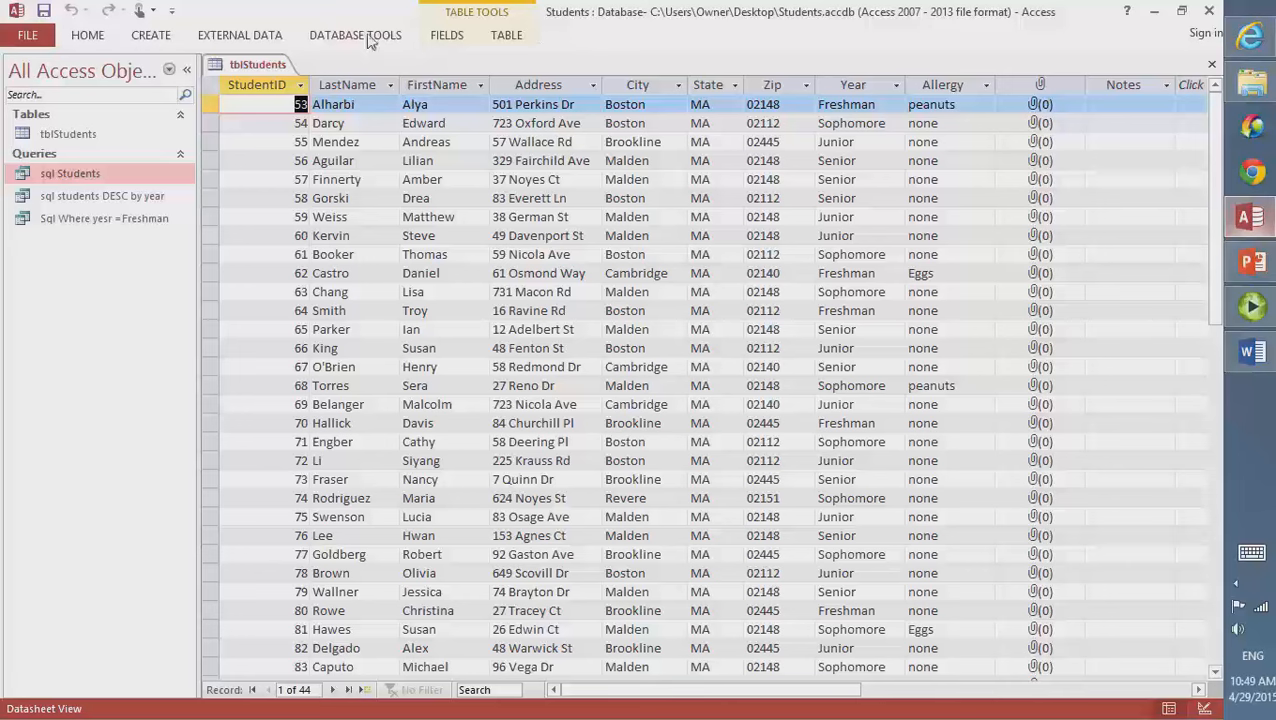
Create a fourth query in Query Design with no table added and switch it to a Data Definition query
click(143, 38)
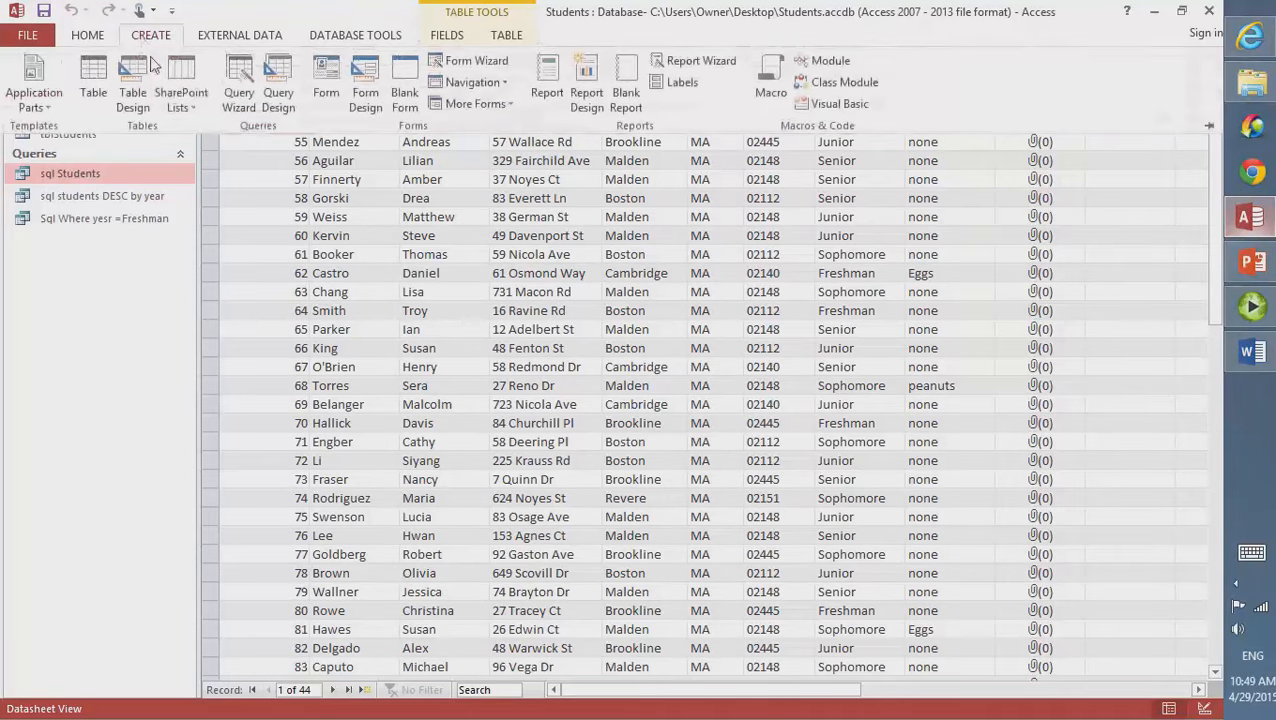
click(289, 118)
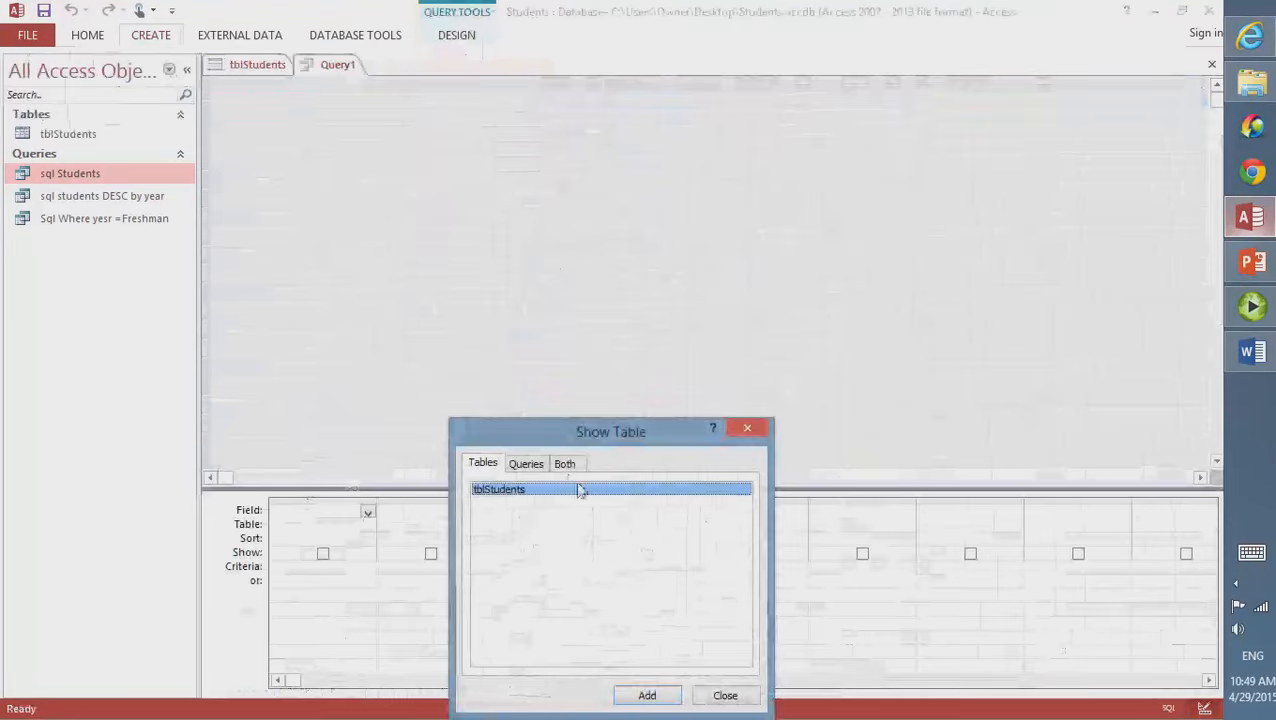
click(744, 698)
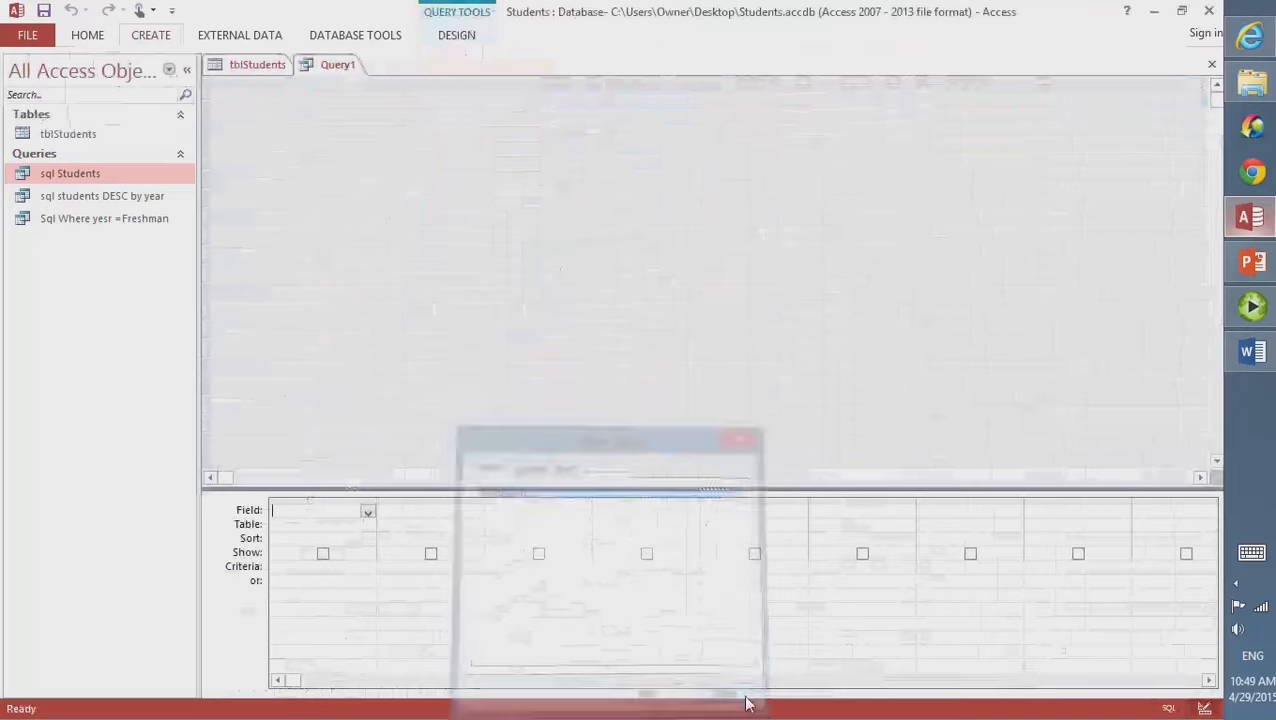
click(456, 36)
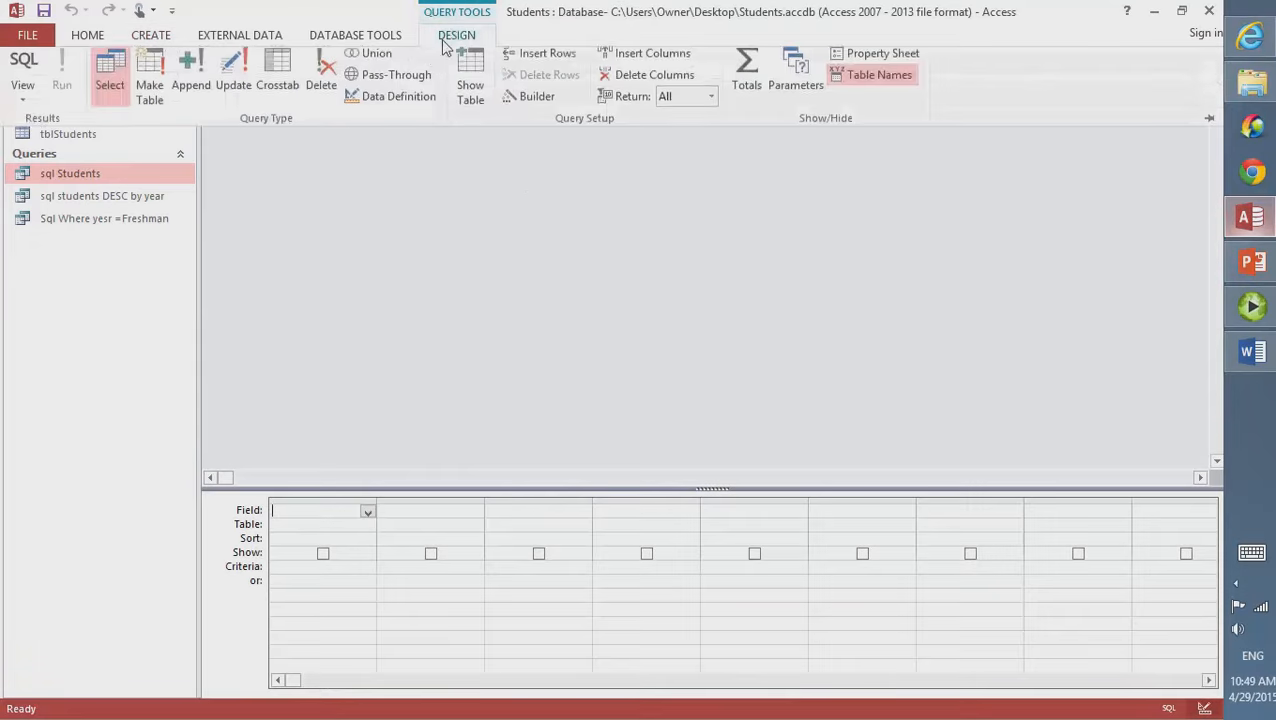
click(395, 101)
Write the clause SELECT FirstName, LastName, Year as the first line of the fourth query
key(Caps_Lock)
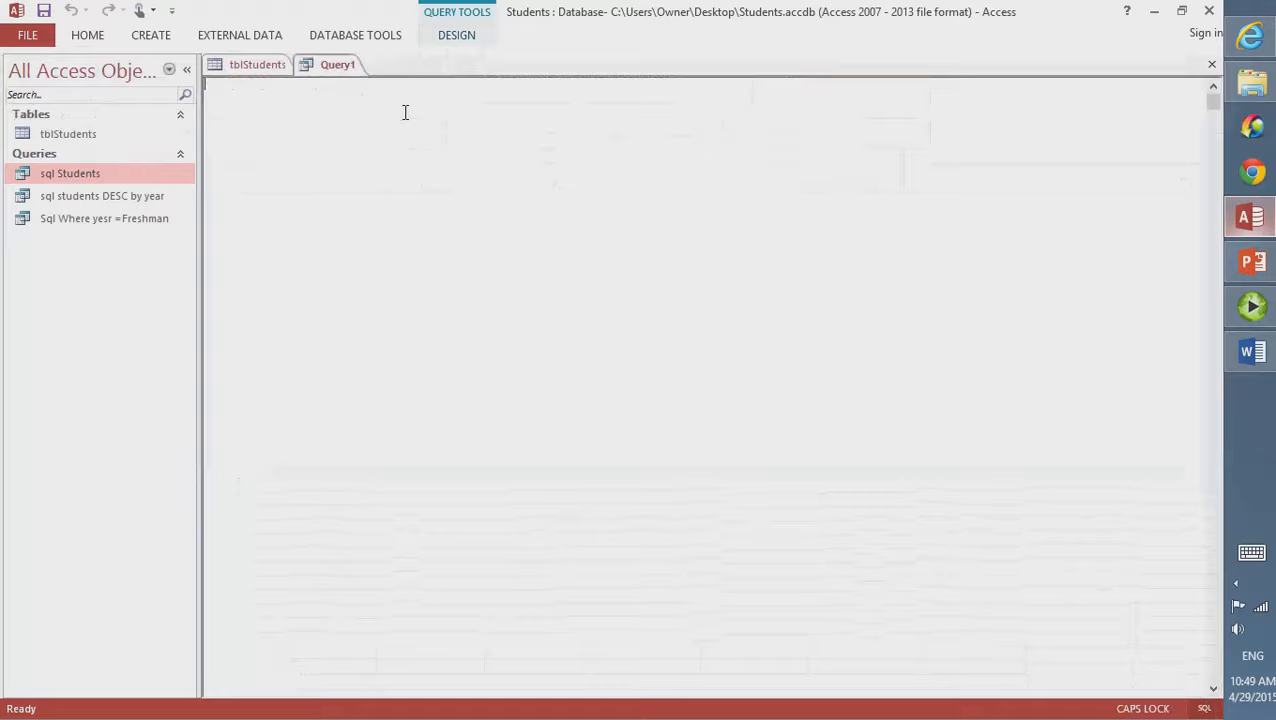
text(S)
key(Caps_Lock)
key(Caps_Lock)
text(ELECT)
key(Caps_Lock)
text(f)
key(Caps_Lock)
text(IRST)
key(Caps_Lock)
text(n)
key(Caps_Lock)
text(AME)
key(BackSpace)
key(BackSpace)
key(BackSpace)
key(BackSpace)
key(BackSpace)
key(BackSpace)
key(BackSpace)
key(BackSpace)
key(BackSpace)
text(F)
key(Caps_Lock)
text(irst)
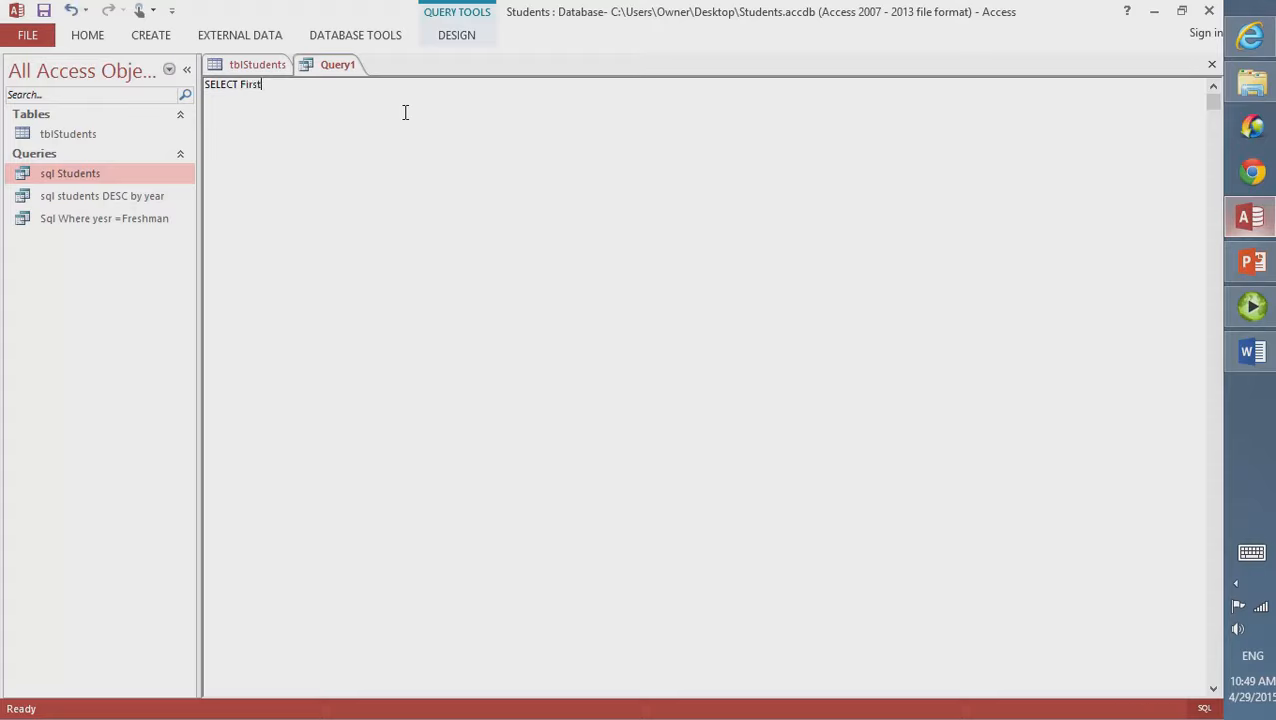
key(Caps_Lock)
text(N)
key(Caps_Lock)
text(ame,)
key(Caps_Lock)
text(L)
key(Caps_Lock)
text(ast)
key(Caps_Lock)
text(N)
key(Caps_Lock)
text(ame,)
key(Caps_Lock)
text(Y)
key(Caps_Lock)
text(ear)
key(Caps_Lock)
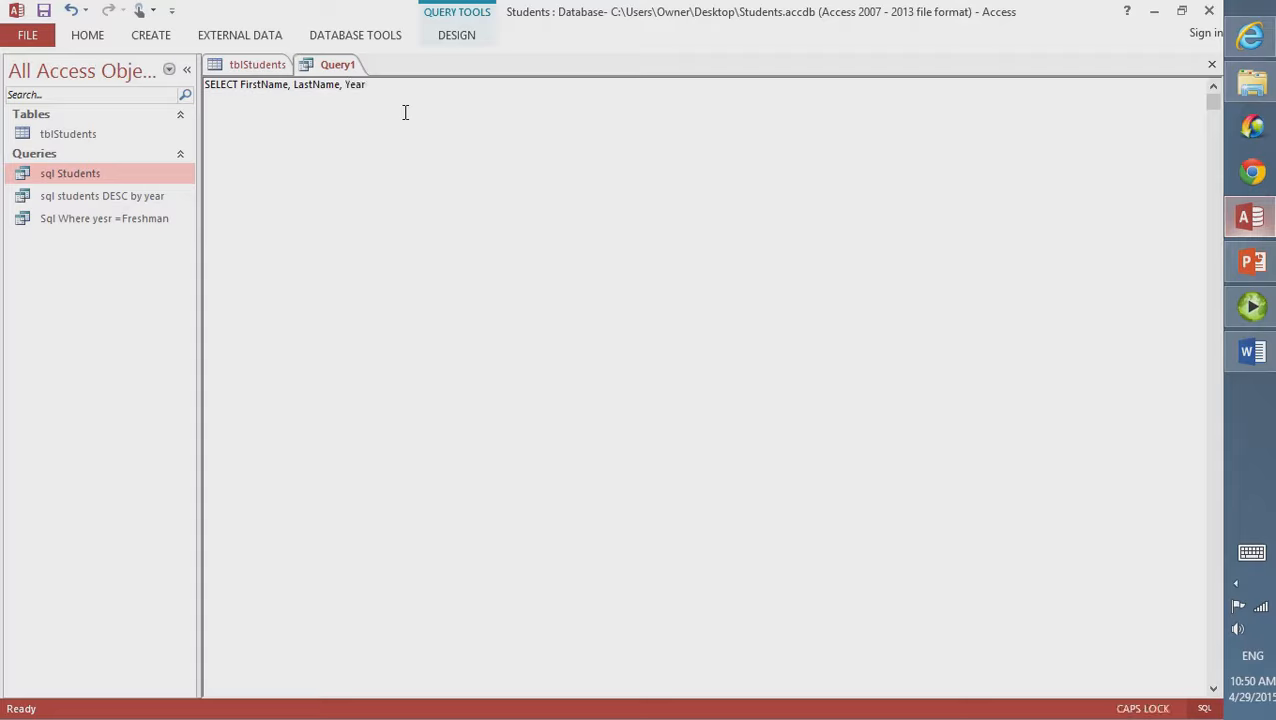
Add the second line From tblStudents to the fourth query's statement
text(F)
key(Caps_Lock)
text(rom)
key(Caps_Lock)
key(Caps_Lock)
text(tbl)
key(Caps_Lock)
text(S)
key(Caps_Lock)
text(tudents)
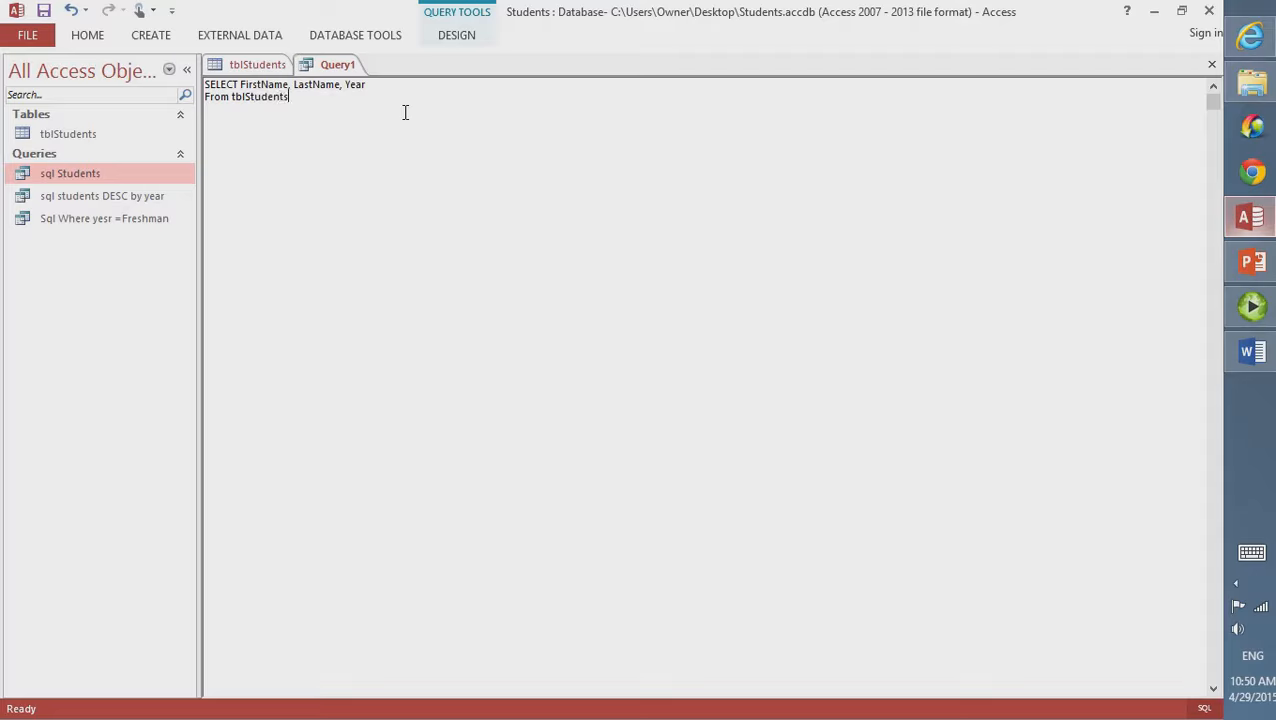
Write WHERE Year="Freshman" as the third line of the statement
key(Caps_Lock)
text(W)
key(Caps_Lock)
key(Caps_Lock)
text(HERE)
key(Caps_Lock)
text(y)
key(Caps_Lock)
text(EA)
key(BackSpace)
key(BackSpace)
key(BackSpace)
text(Y)
key(Caps_Lock)
text(ear=")
key(Caps_Lock)
text(F)
key(Caps_Lock)
text(reshnman)
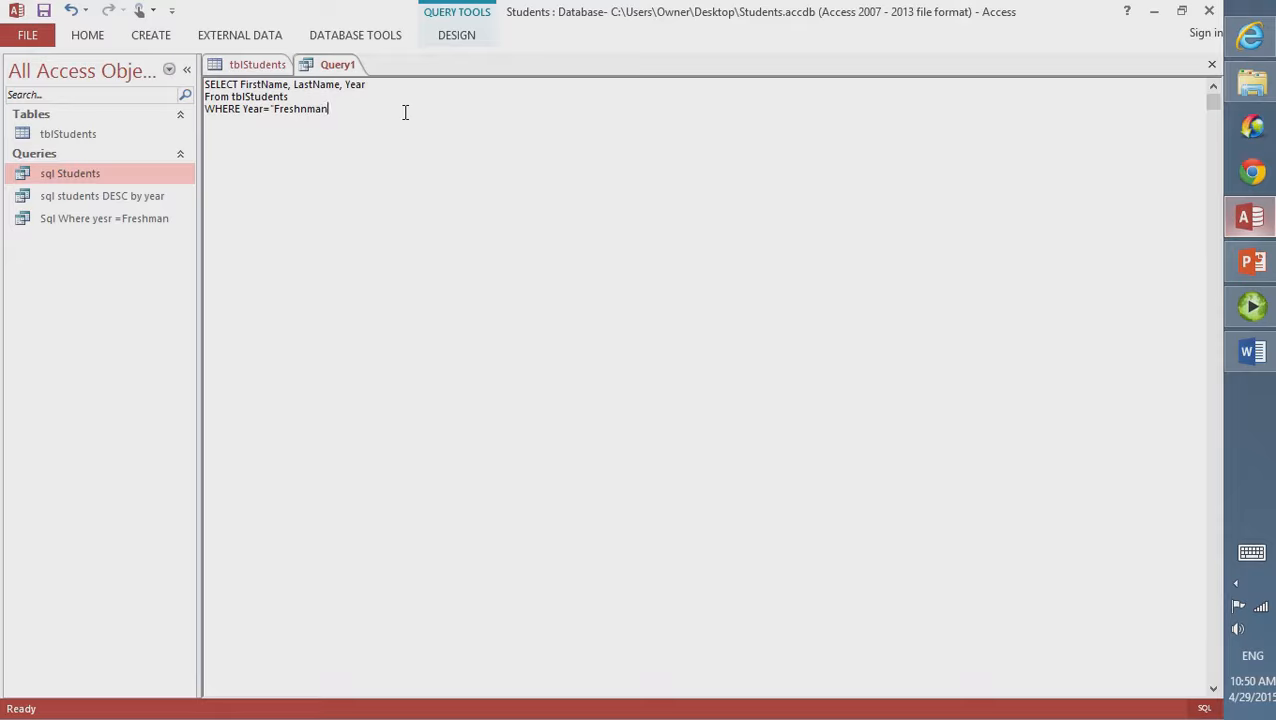
key(BackSpace)
key(BackSpace)
key(BackSpace)
key(BackSpace)
key(BackSpace)
text(hman")
Extend the WHERE line with AND Firstname= as the start of a second condition
key(Caps_Lock)
text(AND)
key(Caps_Lock)
text(f)
key(Caps_Lock)
text(F)
key(Caps_Lock)
text(irstname=)
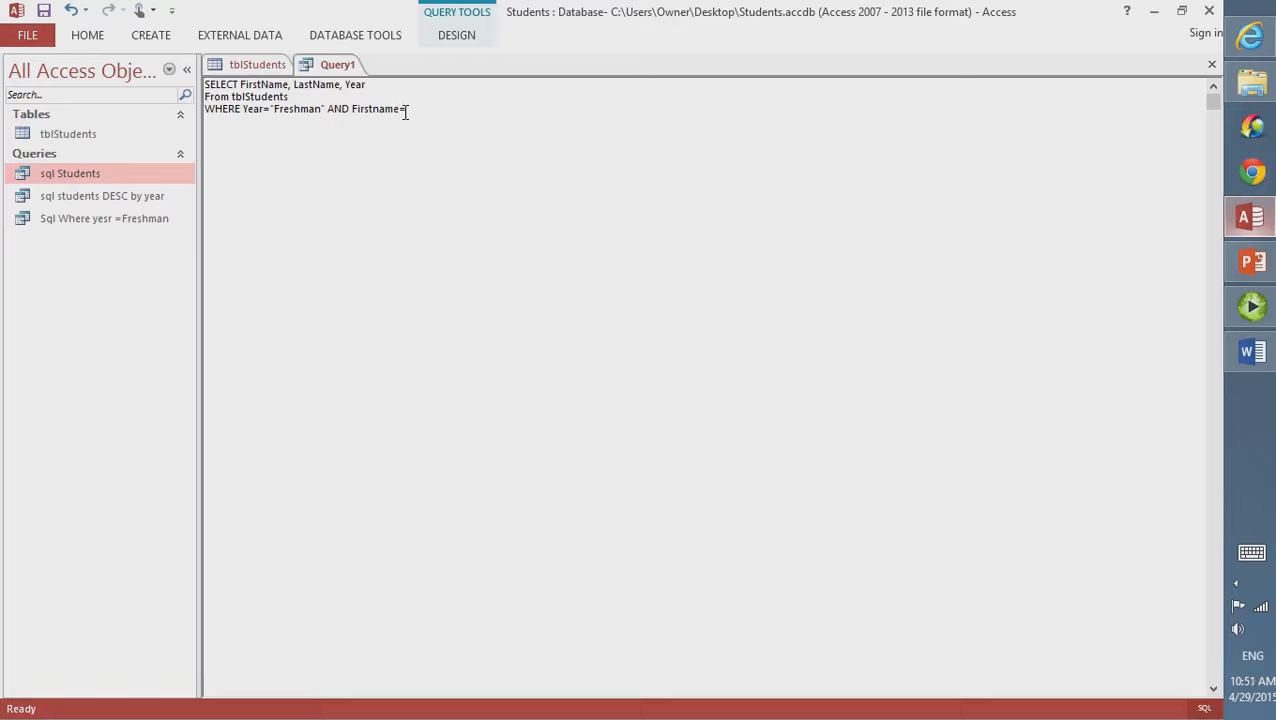
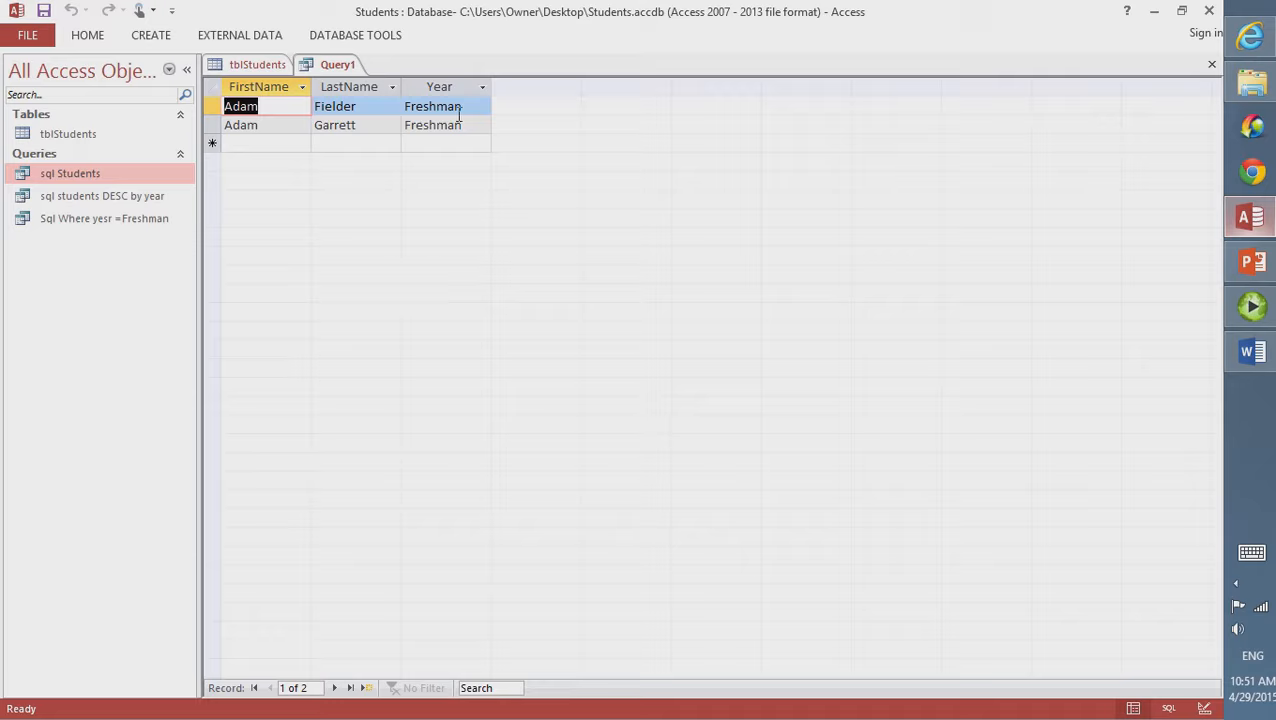
Save the query under a name made of "sql", the student's first name and "Frshman", and close it
click(43, 11)
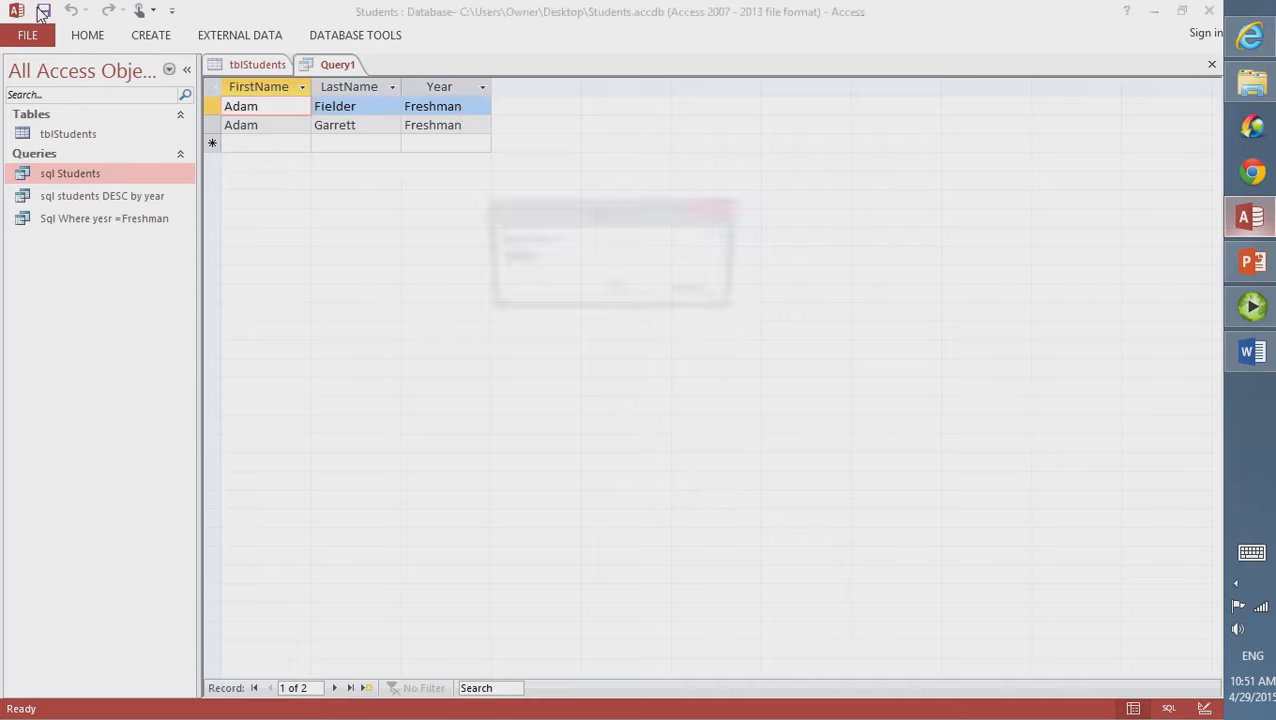
text(sq)
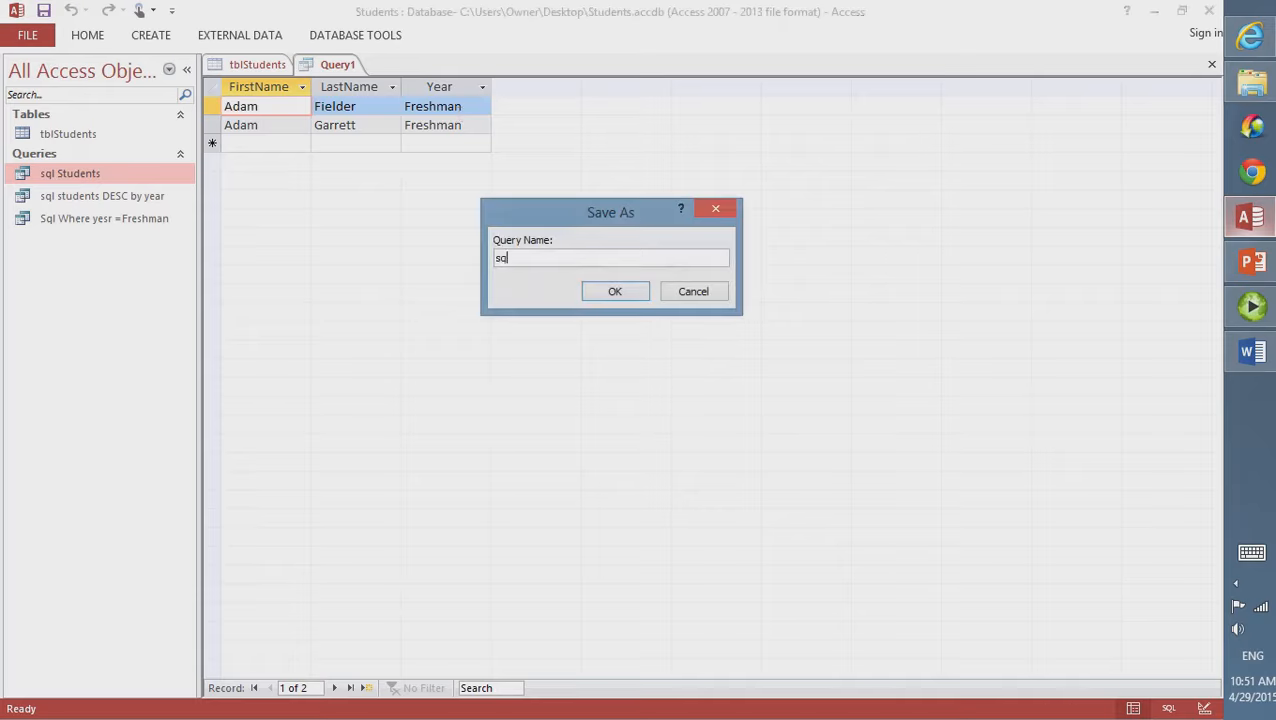
text(l Adam)
key(Caps_Lock)
text(F)
key(Caps_Lock)
text(rshman)
click(628, 297)
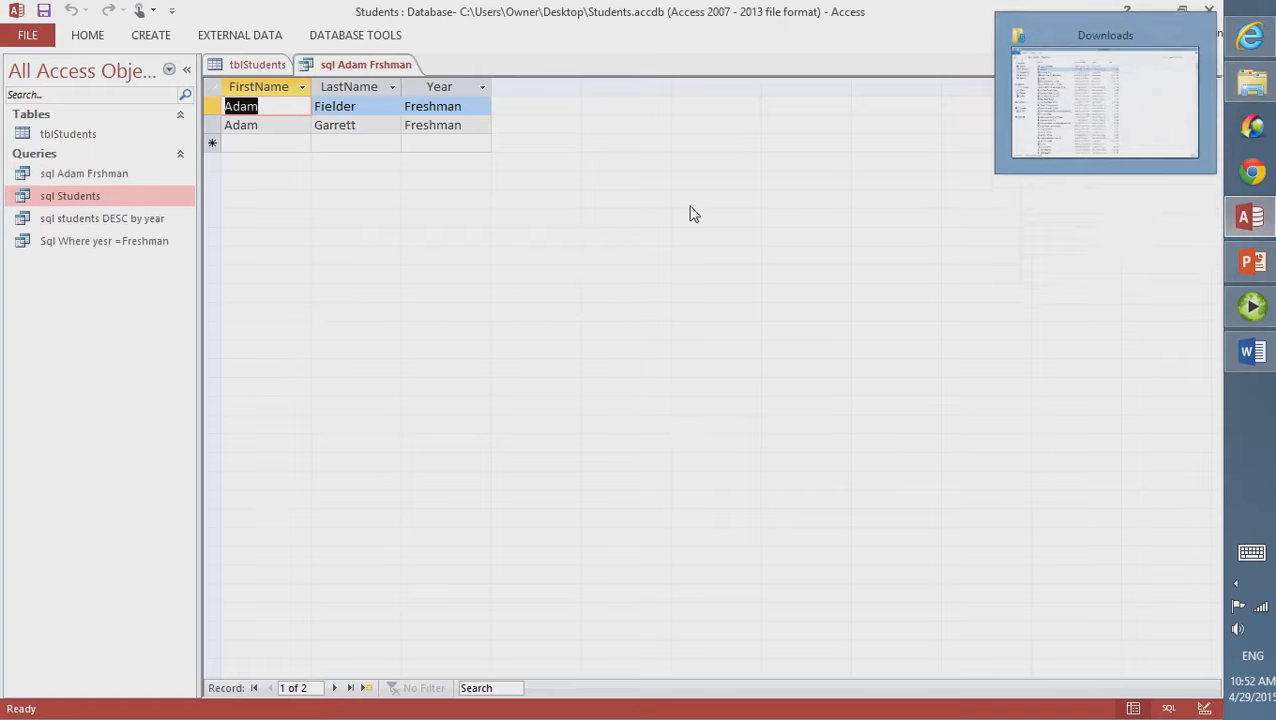
click(1211, 66)
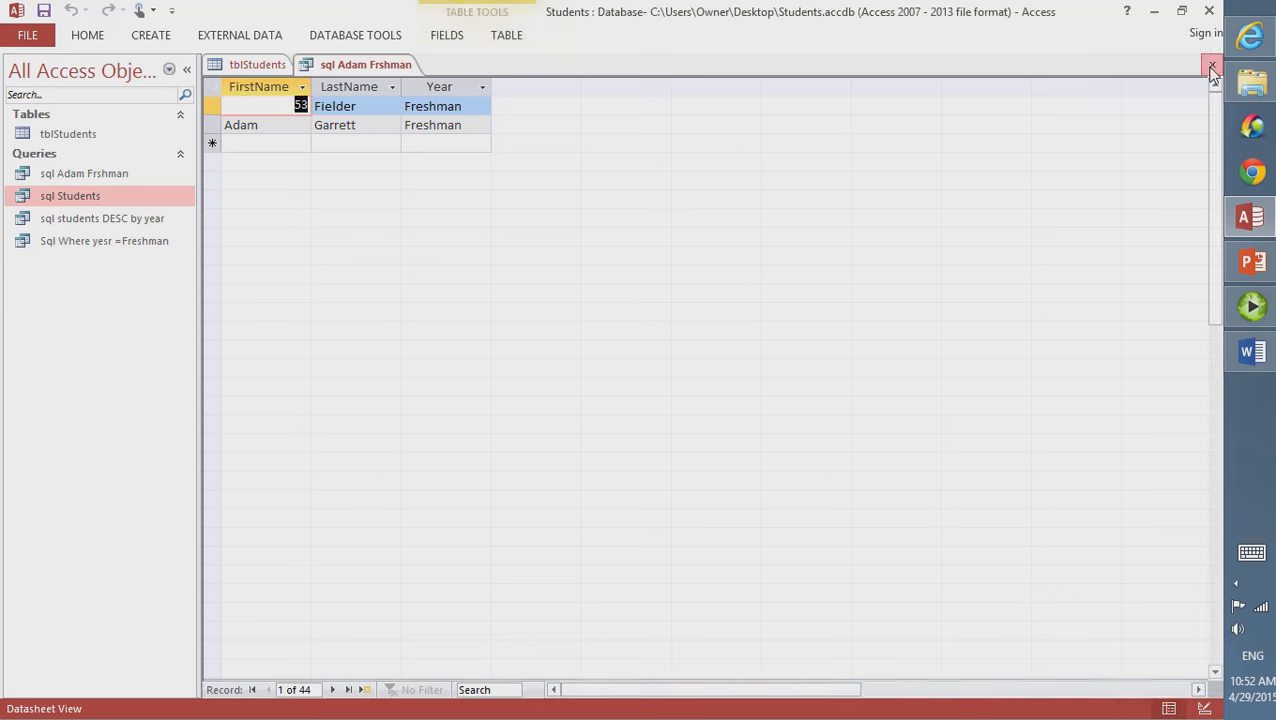
Create a fifth query in Query Design with no table added and switch it to a Data Definition query
click(153, 38)
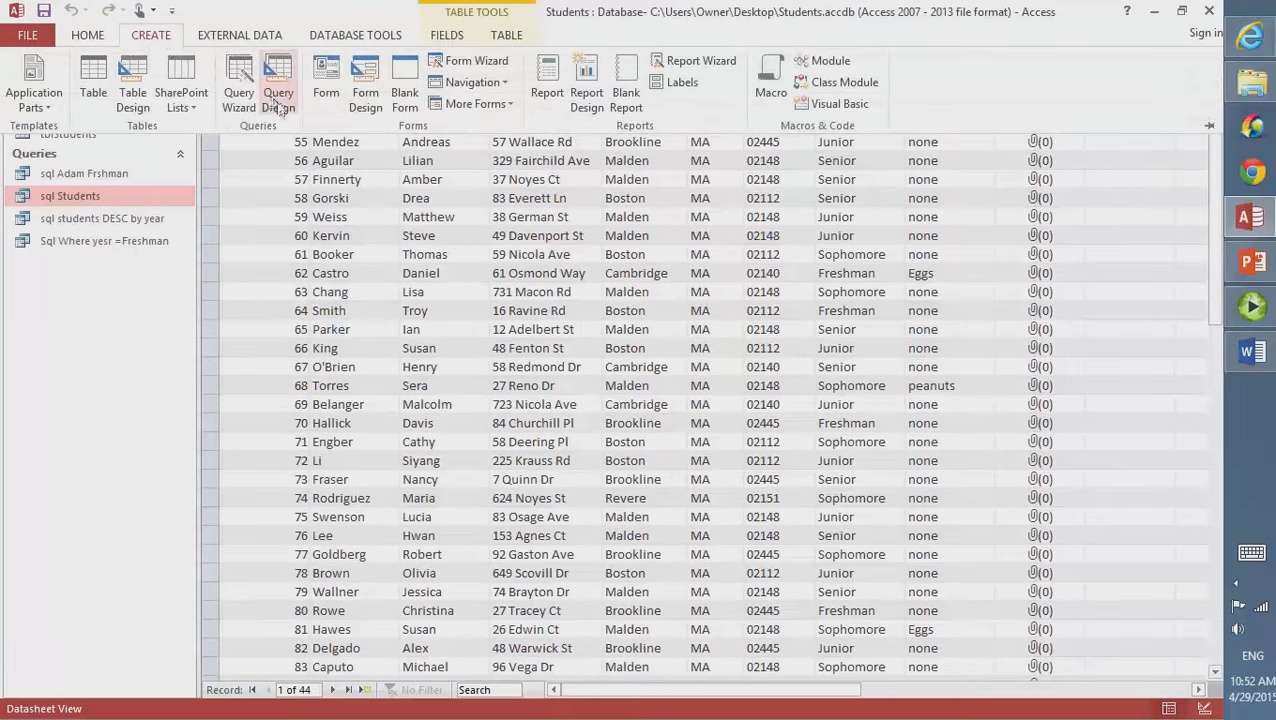
click(279, 100)
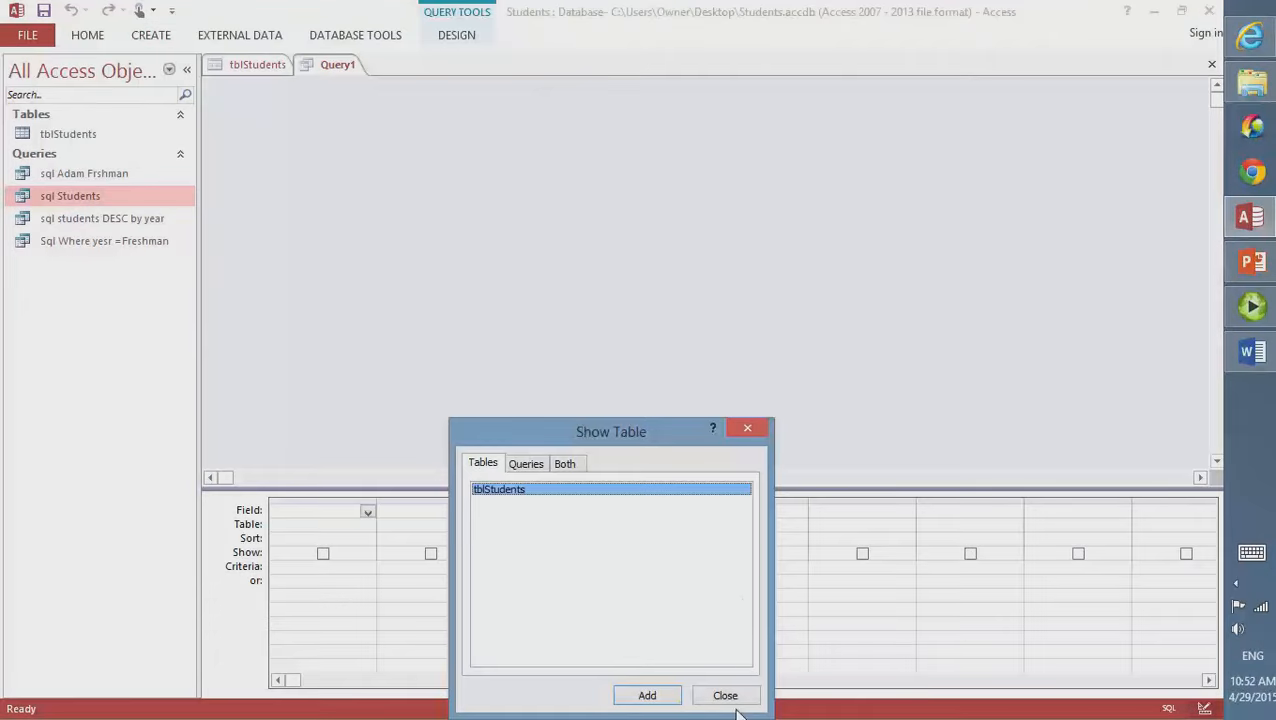
click(725, 696)
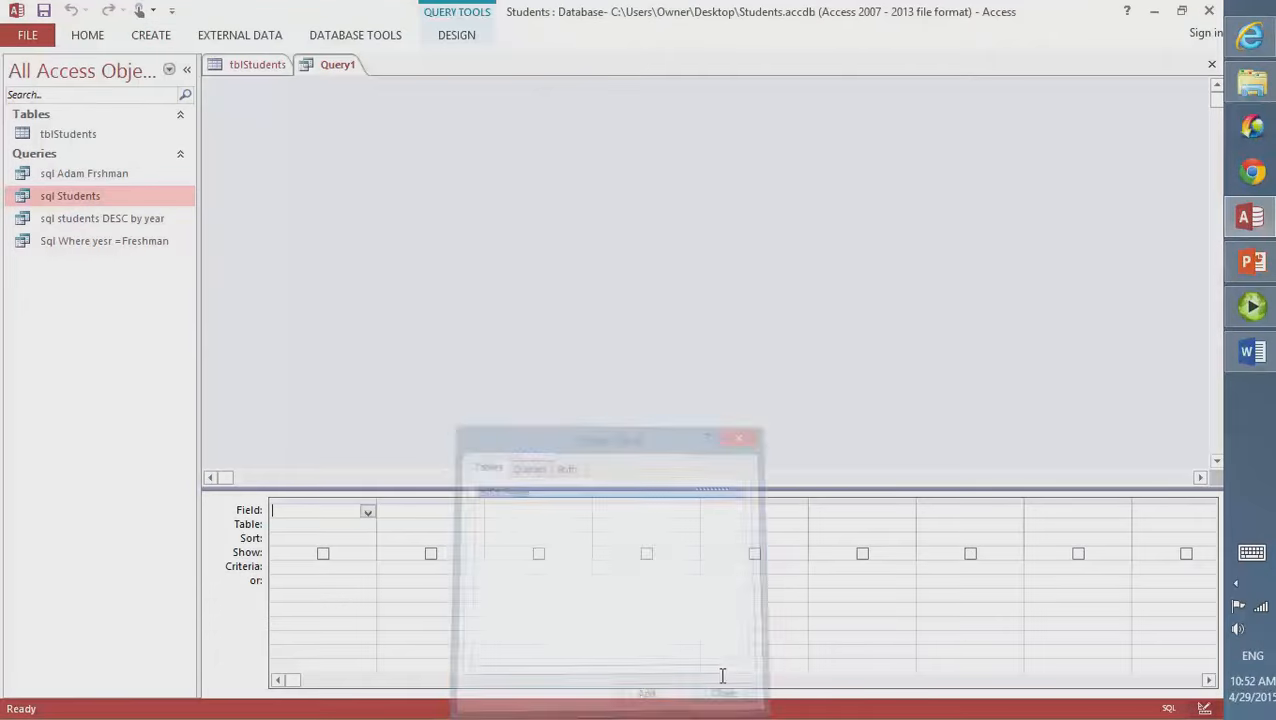
click(444, 38)
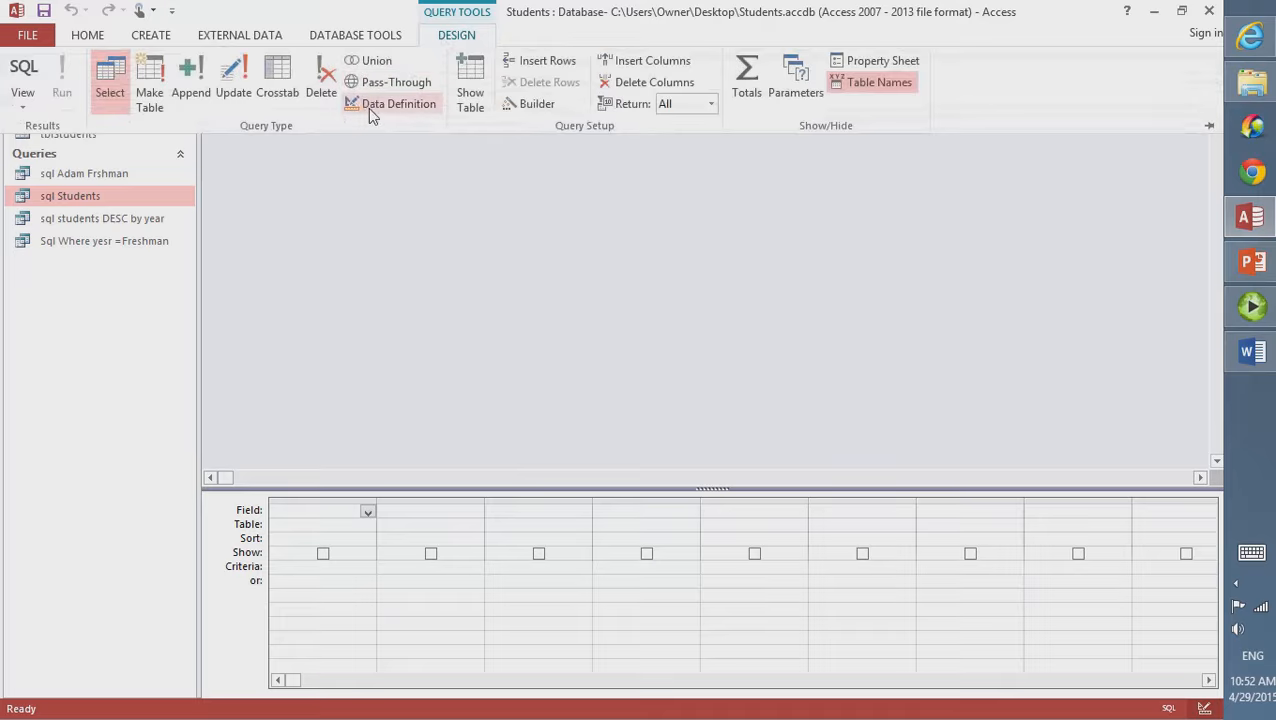
click(368, 108)
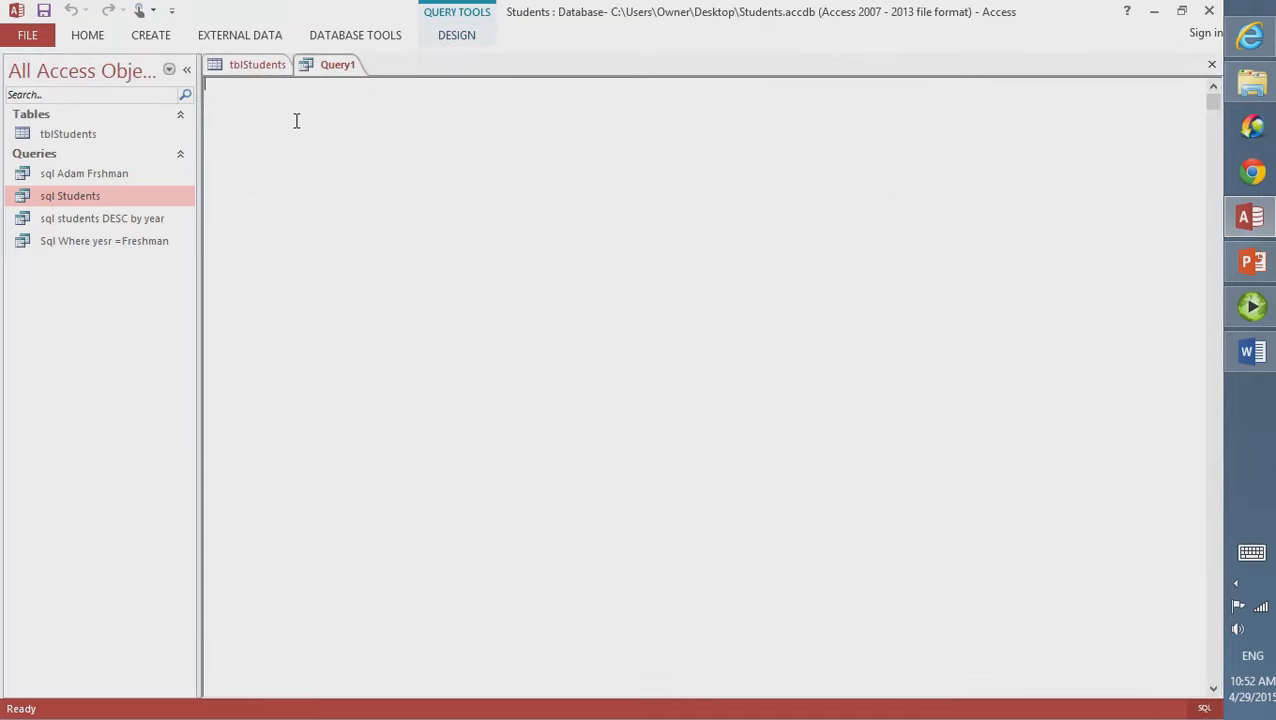
Enter the previous query's statement with OR instead of AND between the Year and Firstname conditions, and run the query
text(SELECT FirstName, LastName, Year From tblStudents WHERE Year="Freshman" AND Firstname= "Adam";)
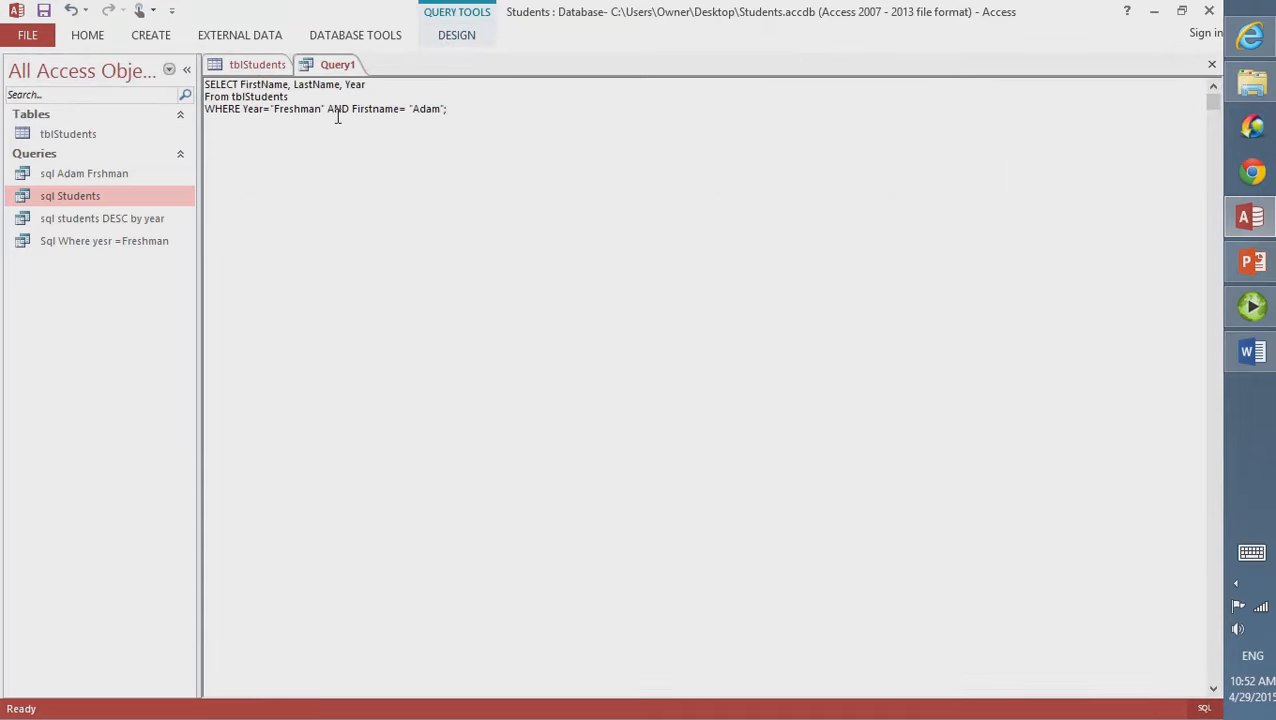
double_click(339, 110)
key(Caps_Lock)
text(OR)
key(Caps_Lock)
key(BackSpace)
text(R)
click(478, 35)
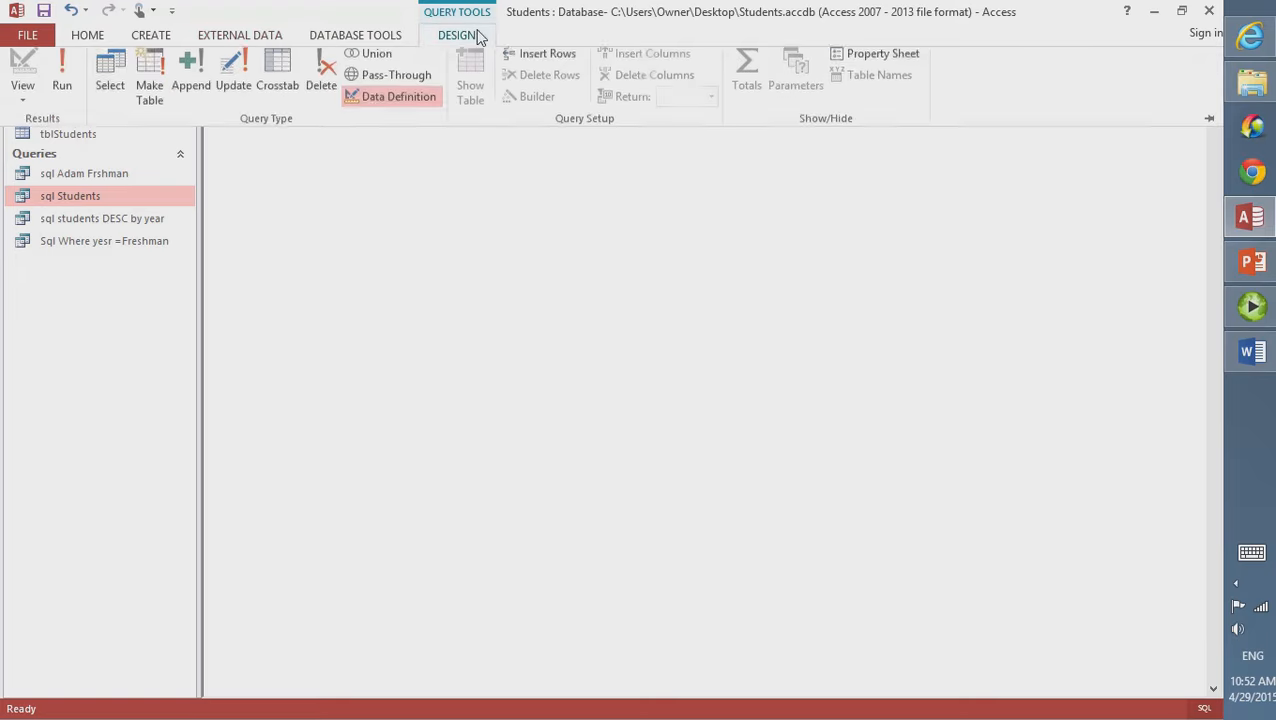
click(68, 78)
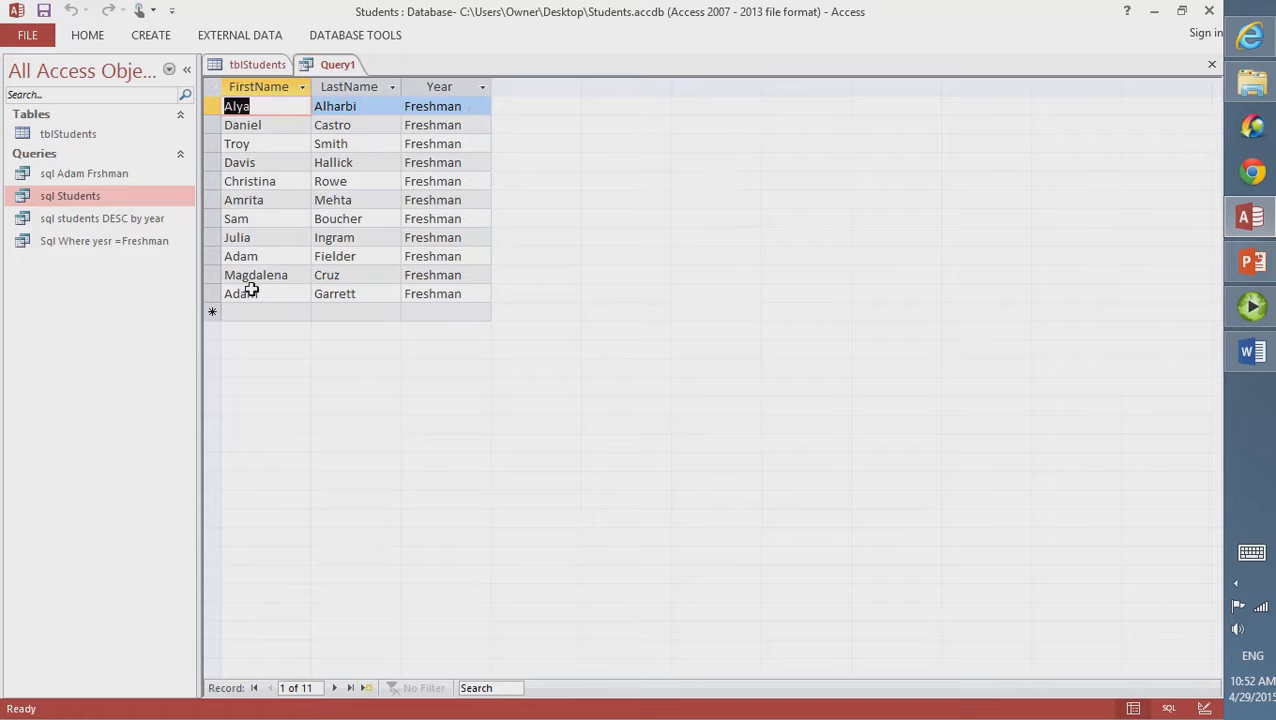
drag(251, 283, 331, 264)
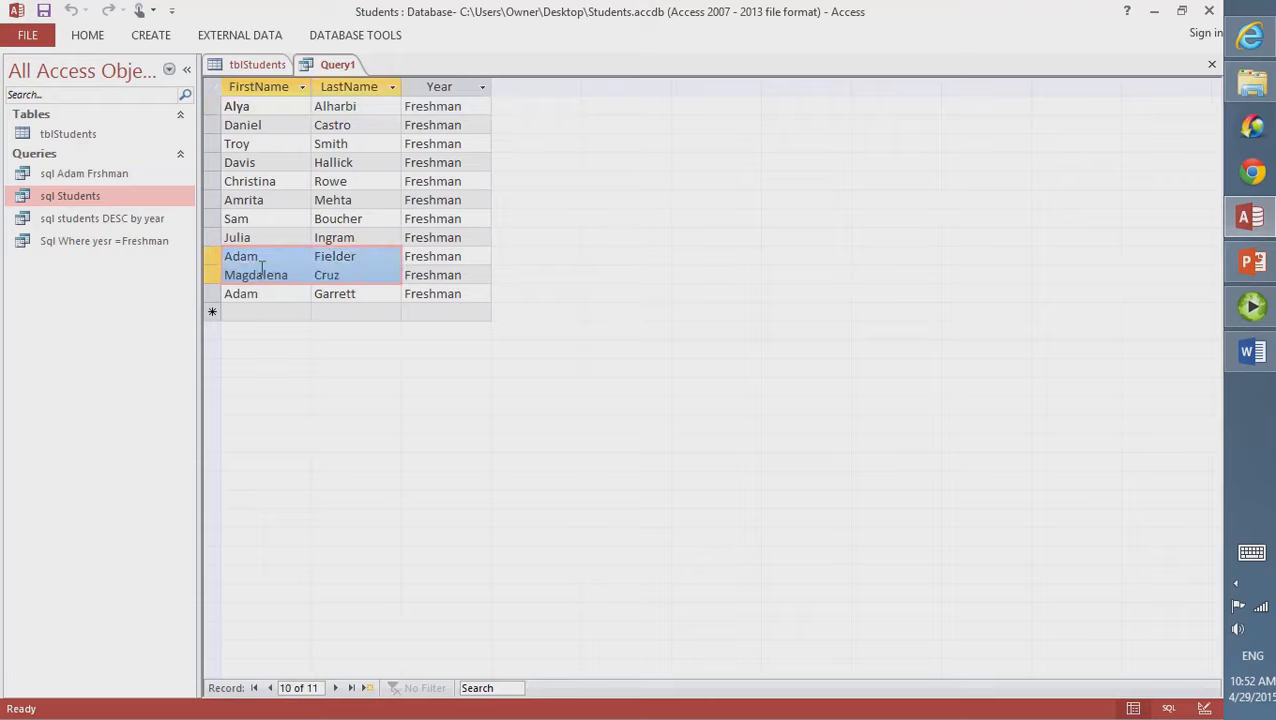
click(262, 263)
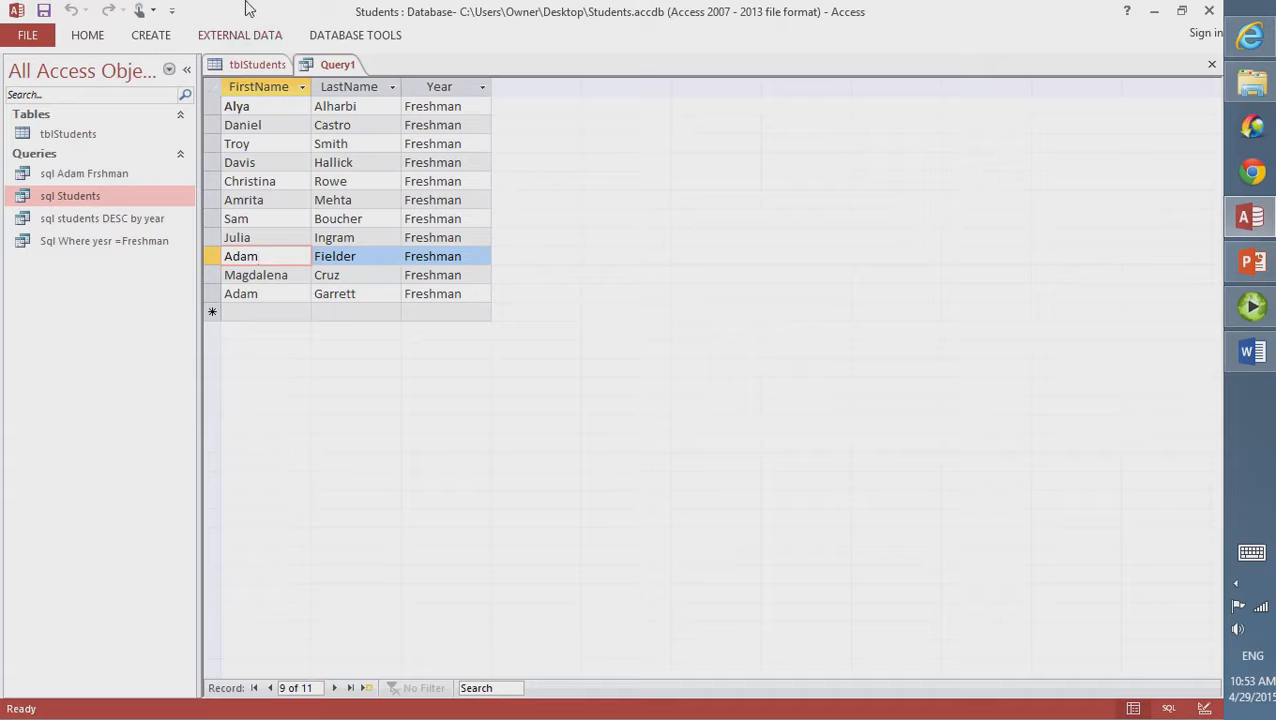
Save the query under a name made of "sql", the student's first name in capitals and "OR FRESHMAN"
click(44, 10)
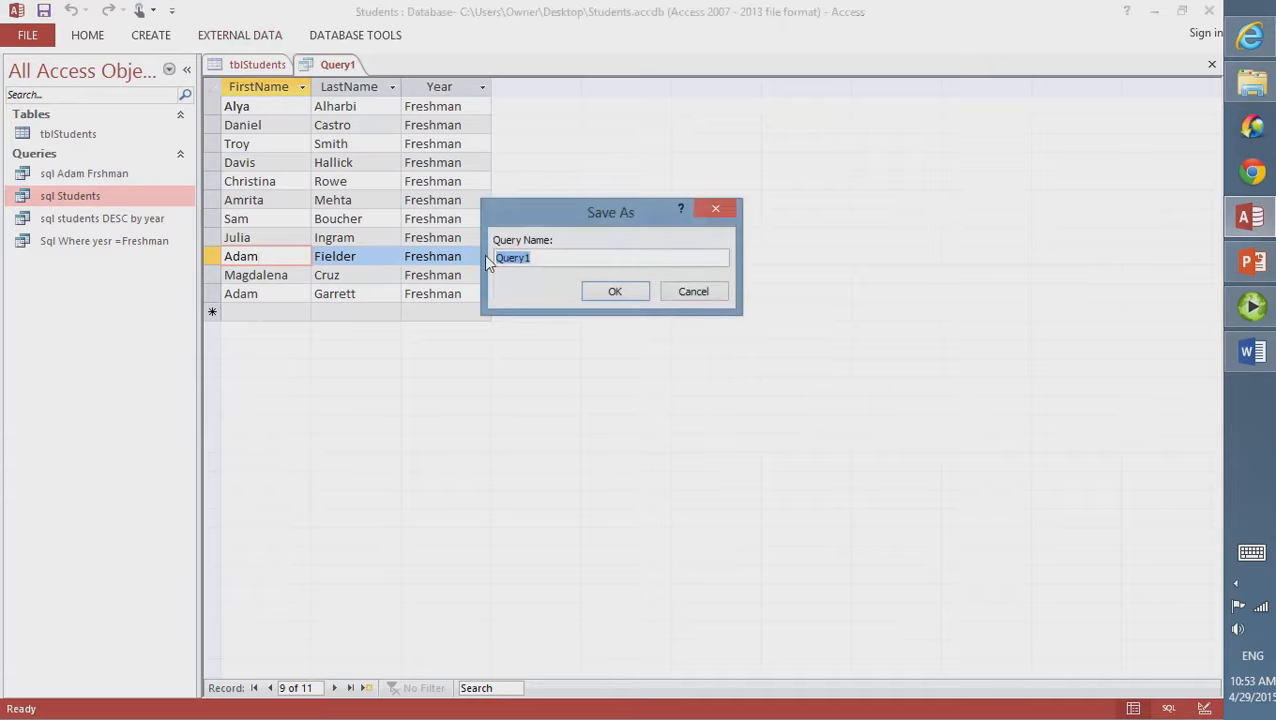
key(Caps_Lock)
text(S)
key(BackSpace)
text(sql)
key(Caps_Lock)
text(ADAM OR FRESHMAN)
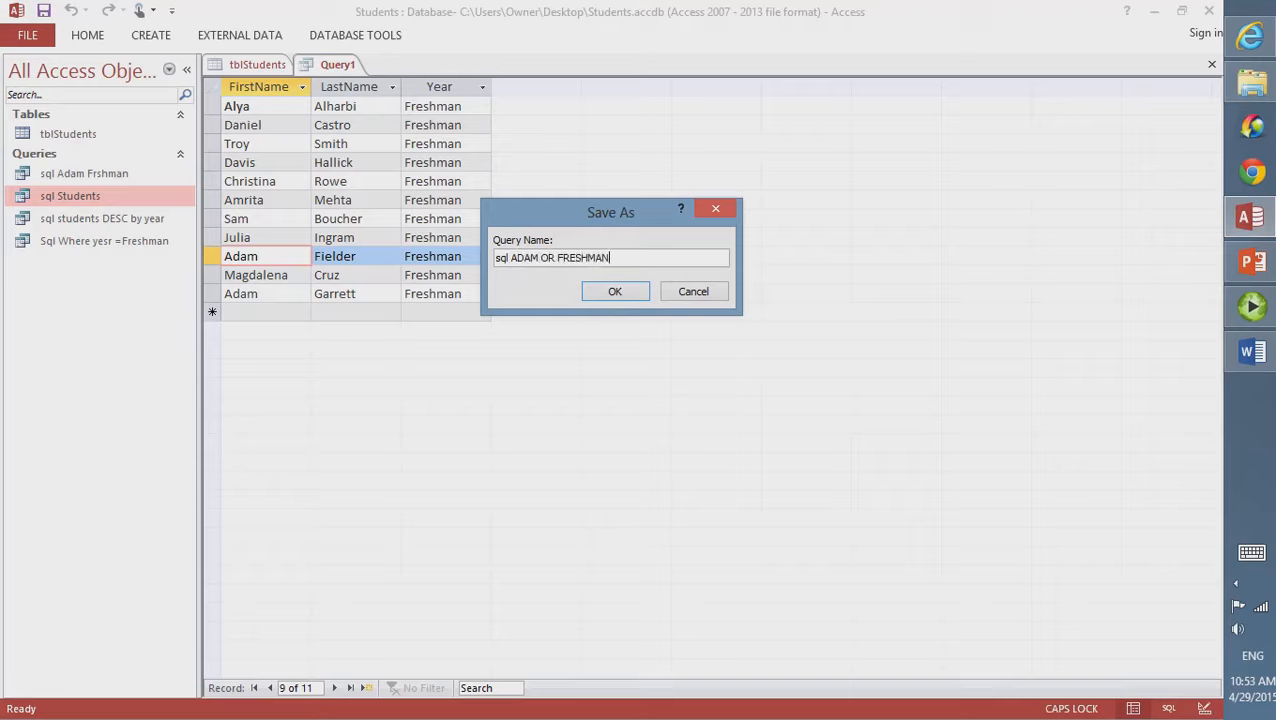
click(621, 292)
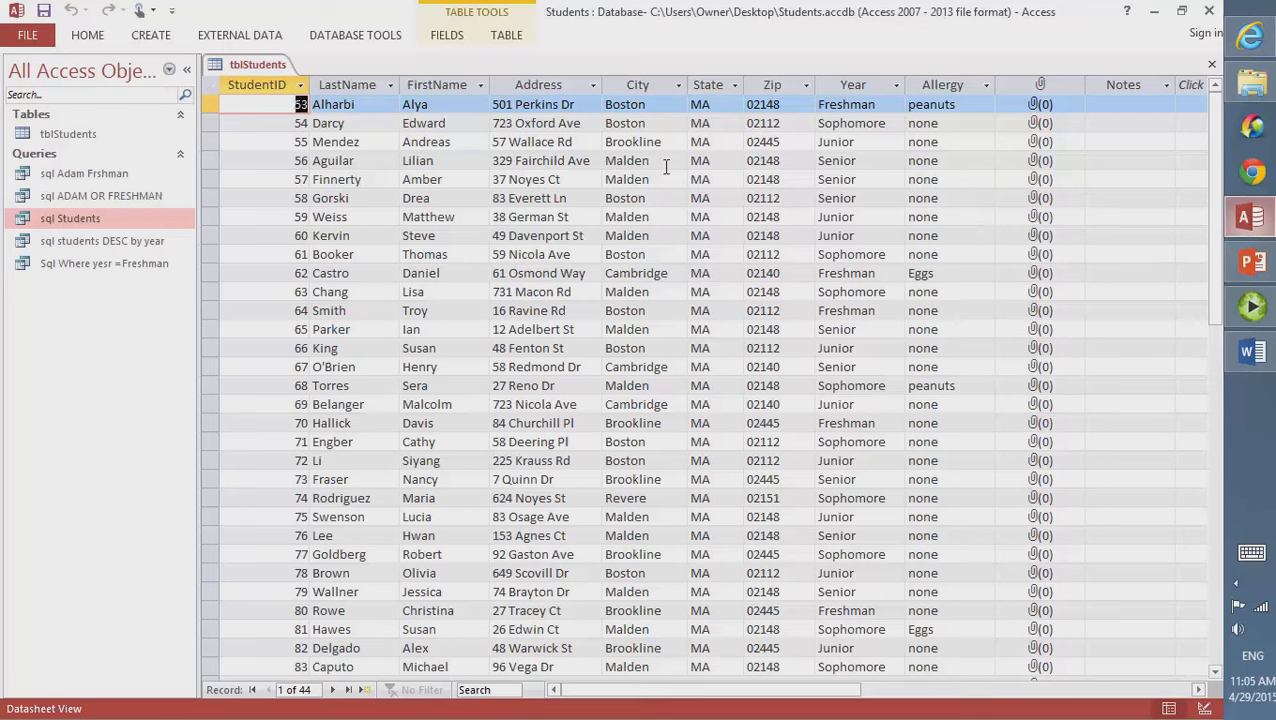
Create a sixth query in Query Design with no table added and make it a Data Definition query
click(158, 38)
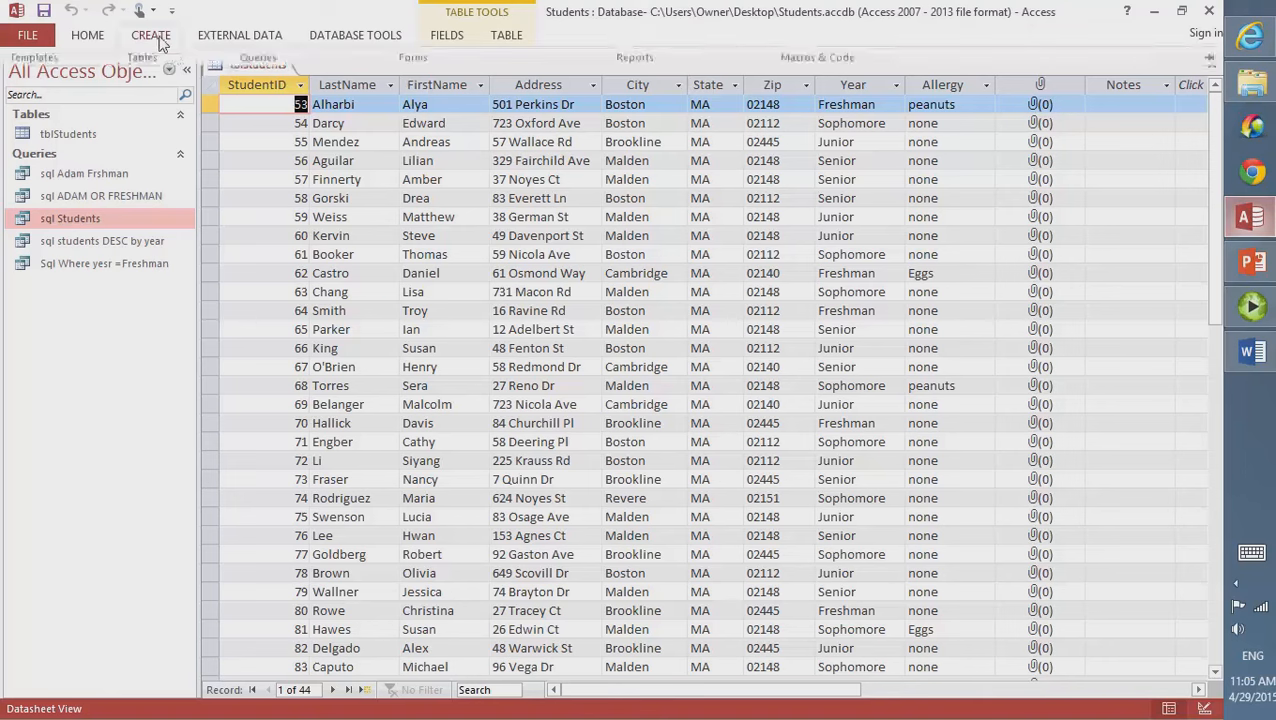
click(287, 104)
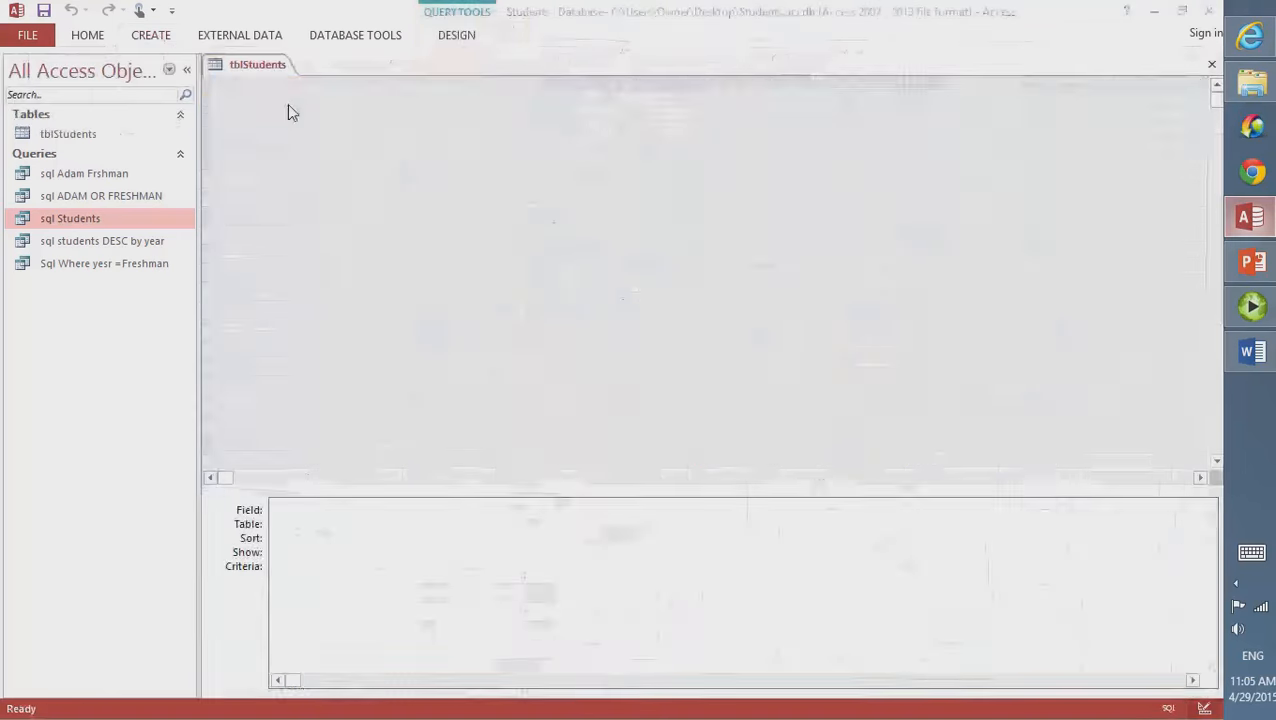
drag(530, 429, 554, 190)
click(748, 449)
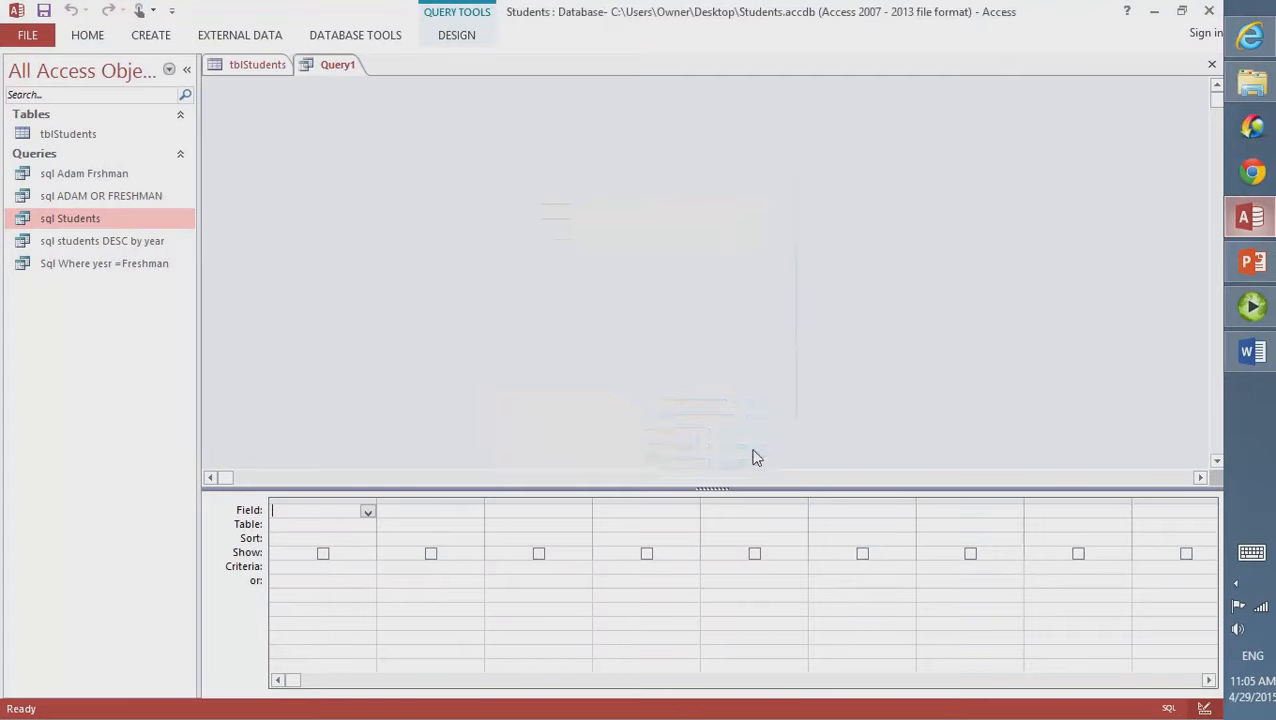
click(441, 35)
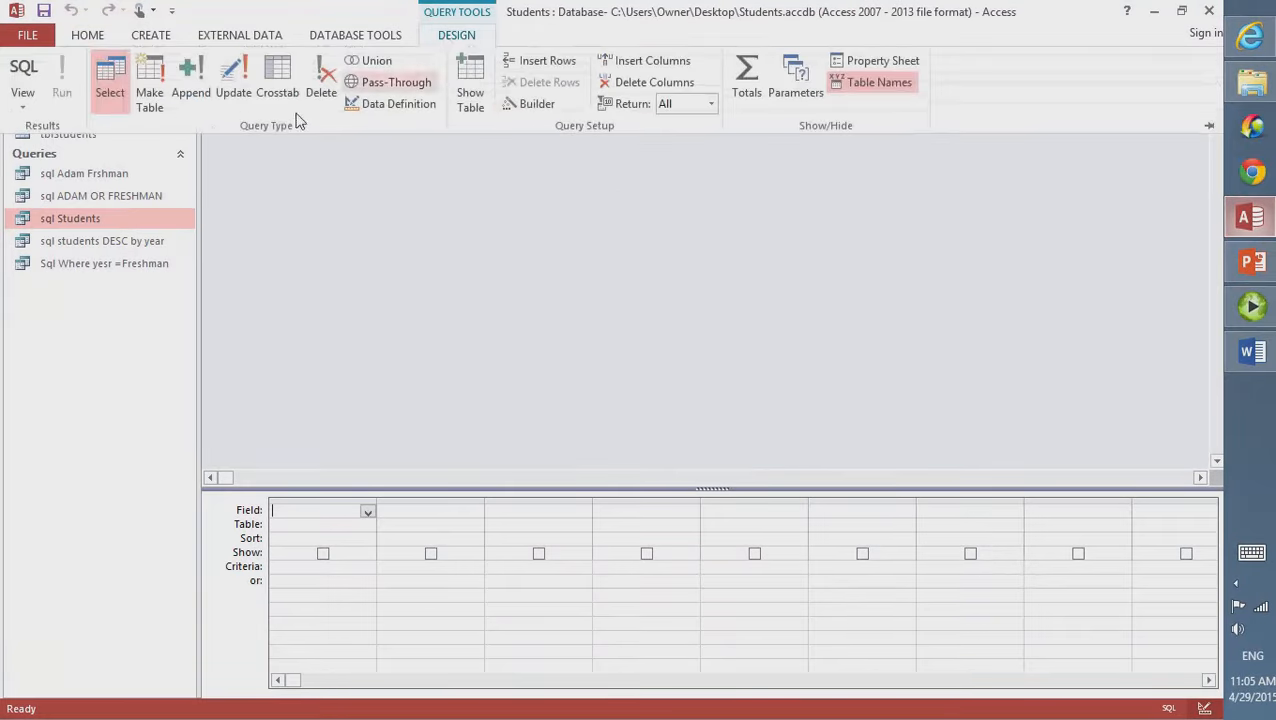
click(374, 110)
Write the clause Select FirstName, Lastname, Year as the first line of the sixth query
key(Caps_Lock)
text(S)
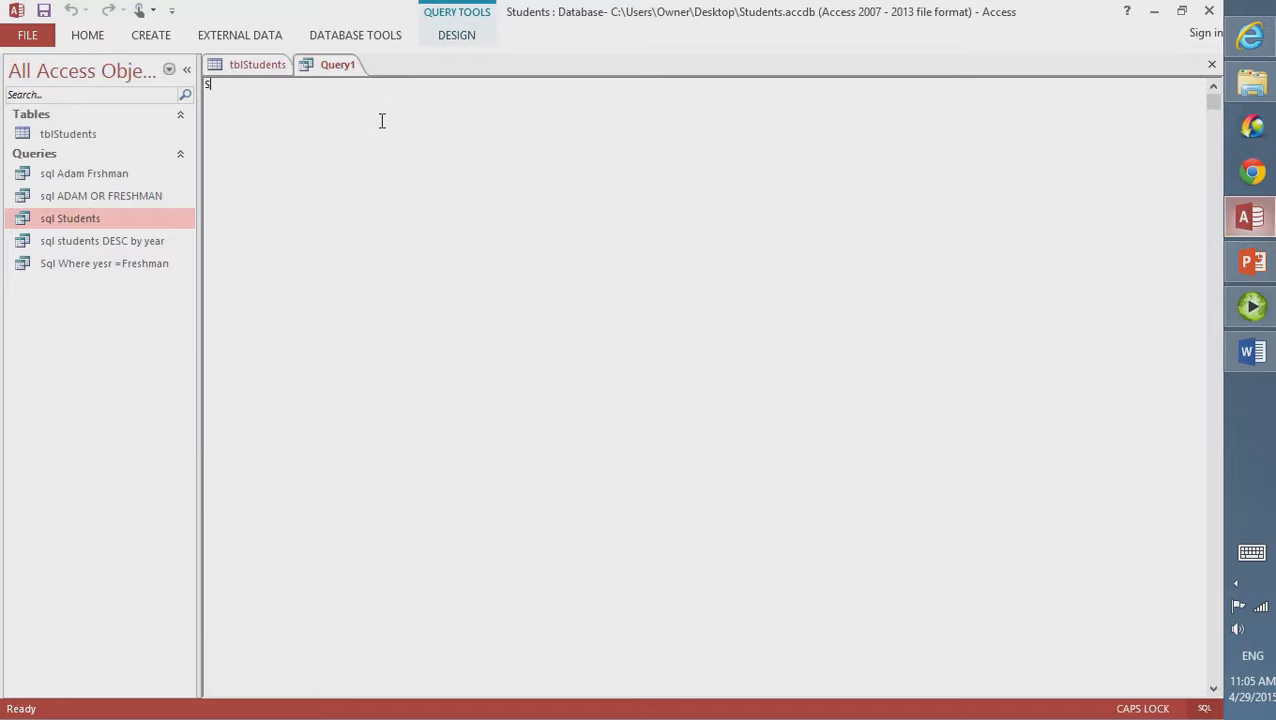
key(Caps_Lock)
text(elect)
key(Caps_Lock)
text(F)
key(Caps_Lock)
text(irst)
key(Caps_Lock)
text(N)
key(Caps_Lock)
text(ame,)
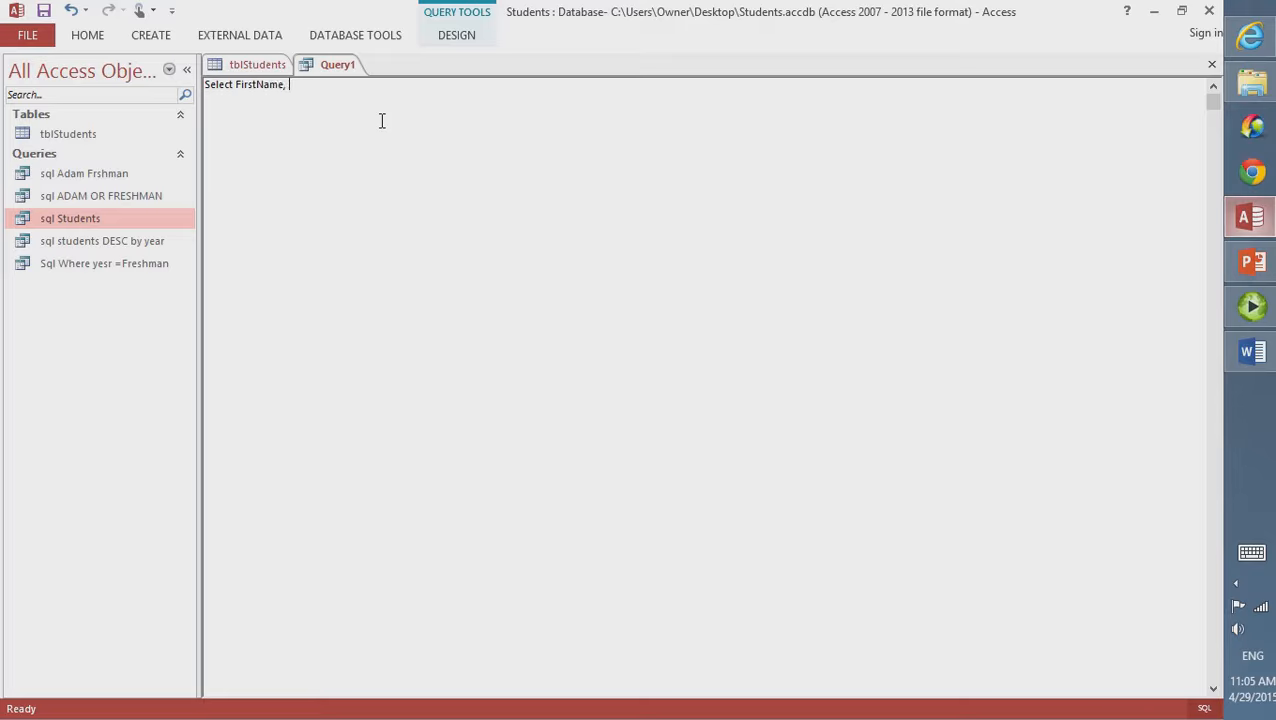
key(Caps_Lock)
text(L)
key(Caps_Lock)
text(astname,)
key(Caps_Lock)
text(Y)
key(Caps_Lock)
text(ear)
Add From tblStudents as the second line and start a new line below it
key(Caps_Lock)
text(F)
key(Caps_Lock)
text(rom)
key(Caps_Lock)
key(Caps_Lock)
text(tbl)
key(Caps_Lock)
text(S)
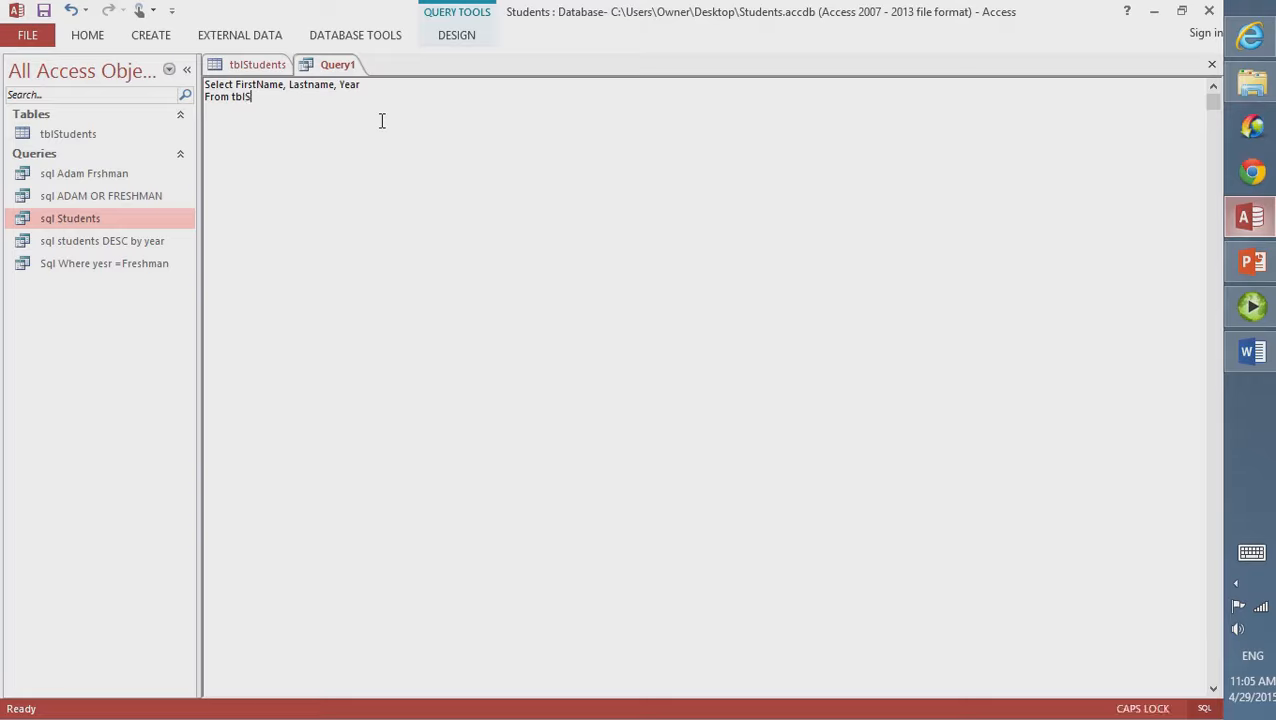
key(Caps_Lock)
text(tudents)
key(Return)
Complete the statement with the line Where Firstname LIKE "a*";
key(Caps_Lock)
text(W)
key(Caps_Lock)
text(here)
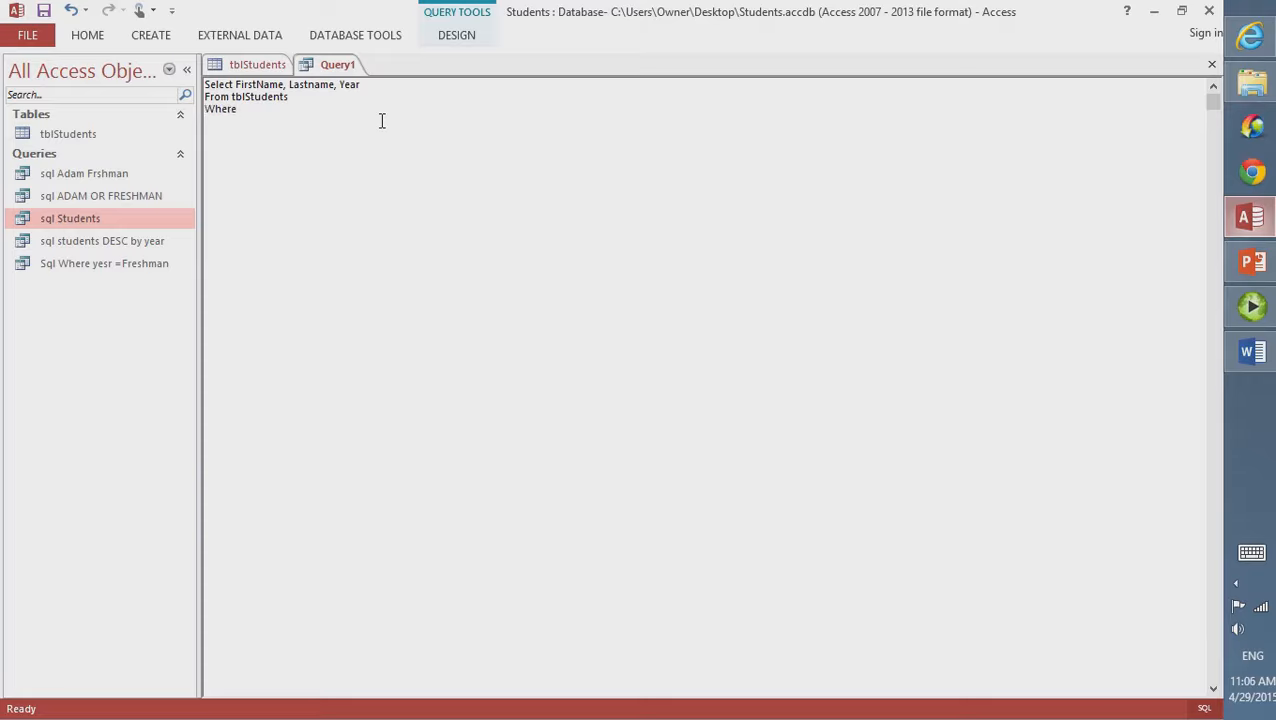
key(Caps_Lock)
text(F)
key(Caps_Lock)
text(irstname)
key(Caps_Lock)
text(LIKE)
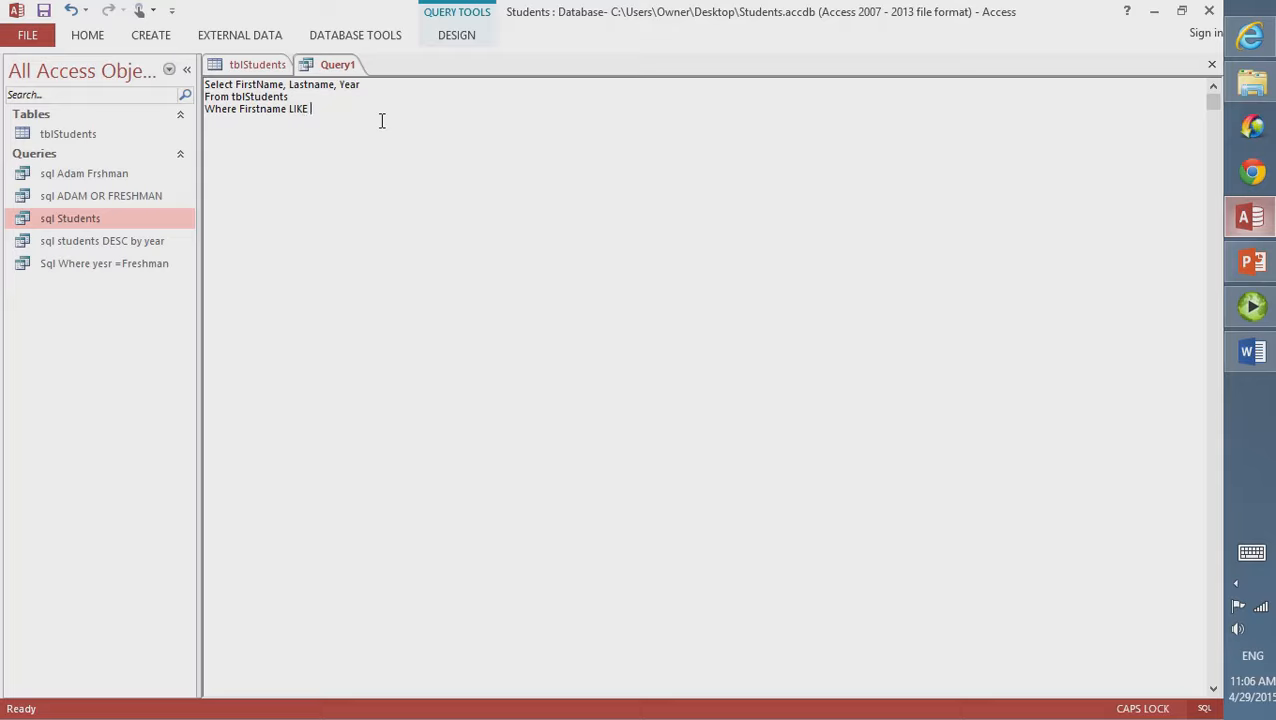
key(Caps_Lock)
text("a*";)
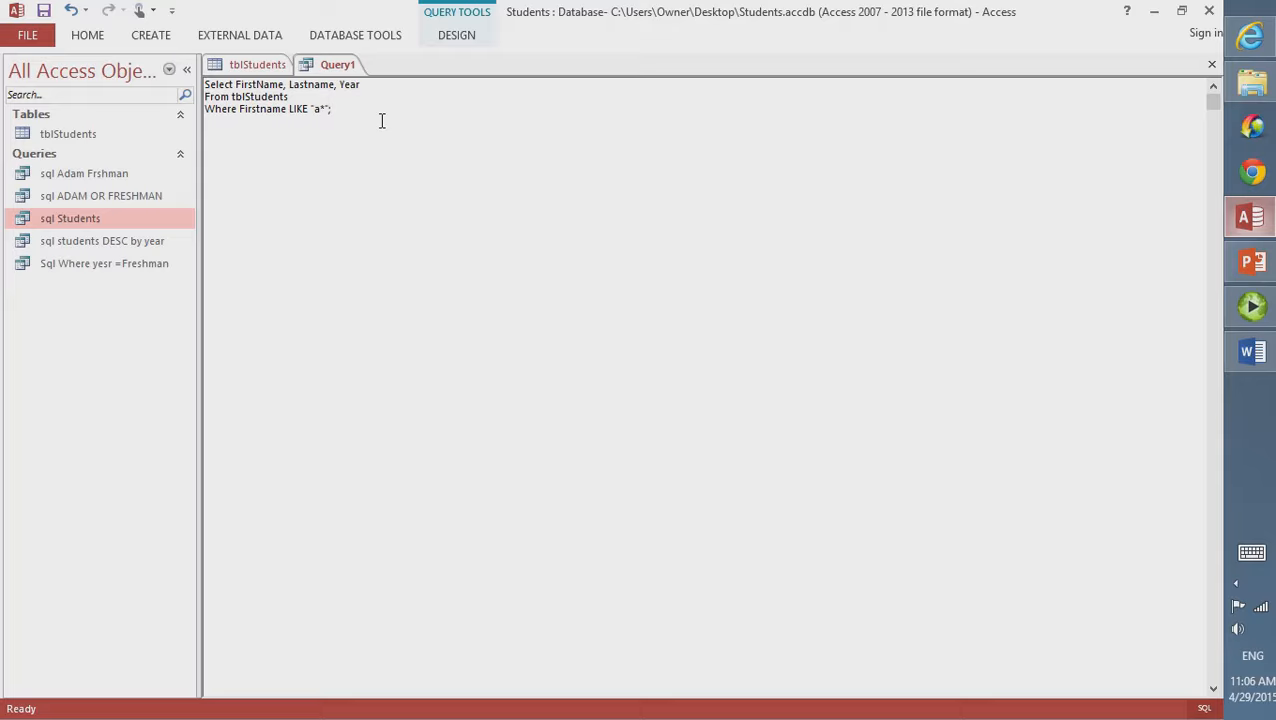